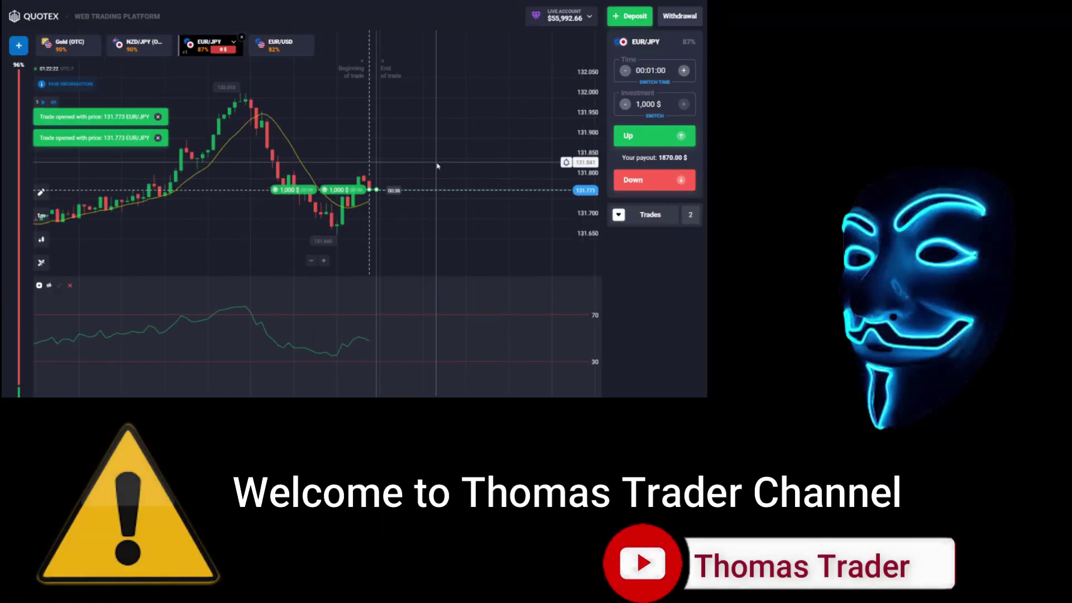
Step: Switch the chart to EUR/USD and expand the list of open trades
{"action": "left_click", "coordinate": [275, 49]}
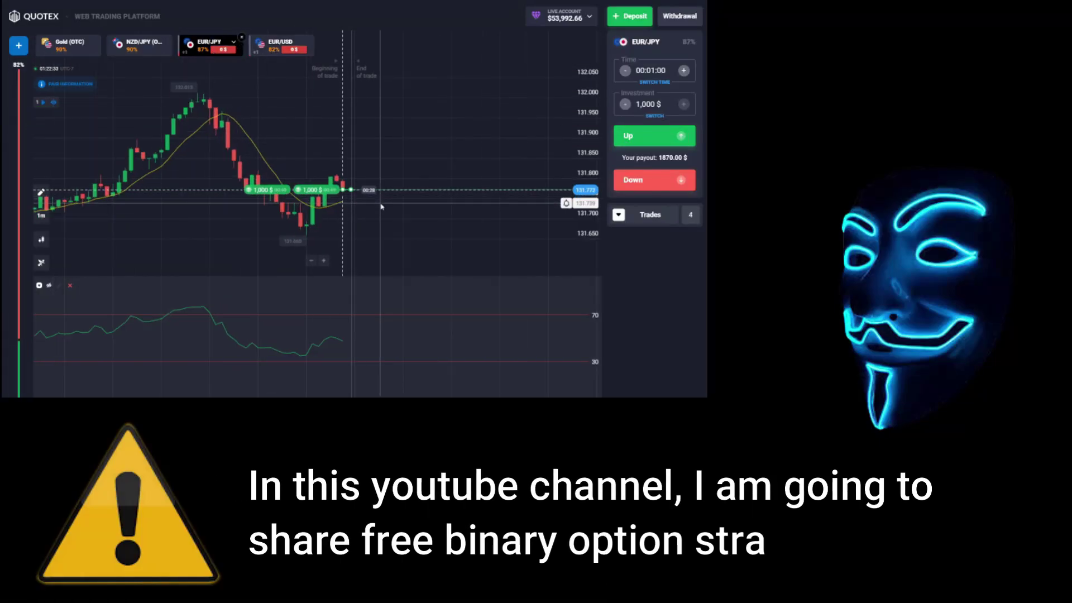
{"action": "left_click", "coordinate": [619, 215]}
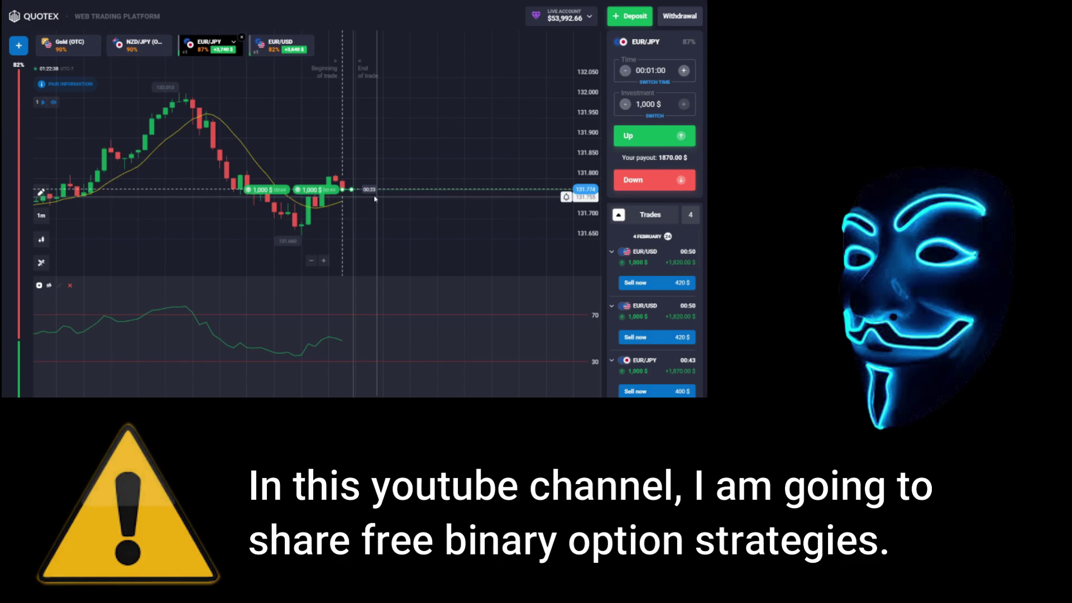
{"action": "left_click", "coordinate": [304, 220]}
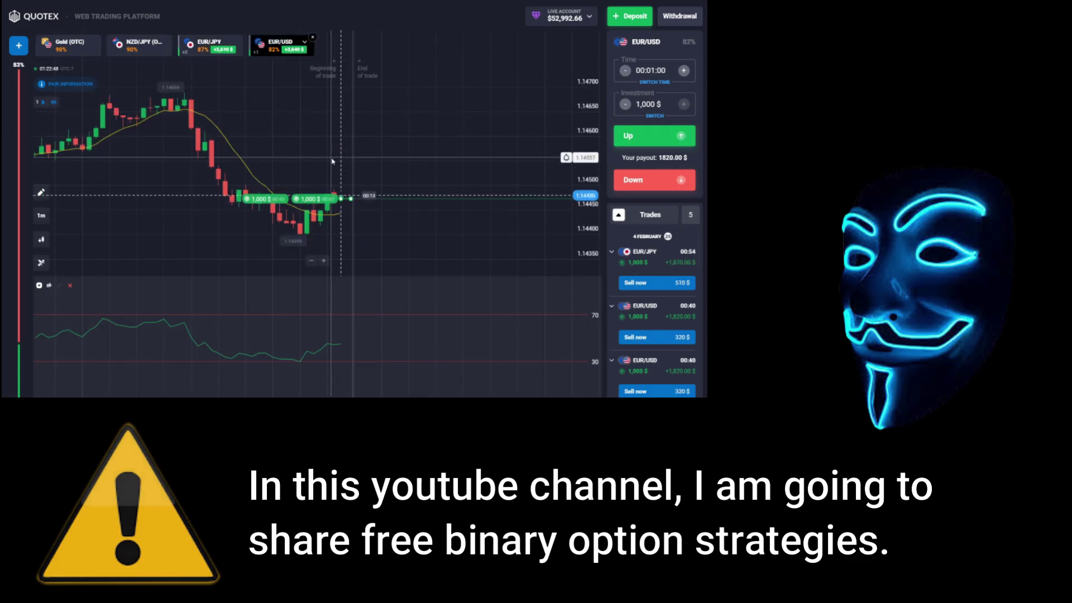
{"action": "left_click", "coordinate": [304, 220]}
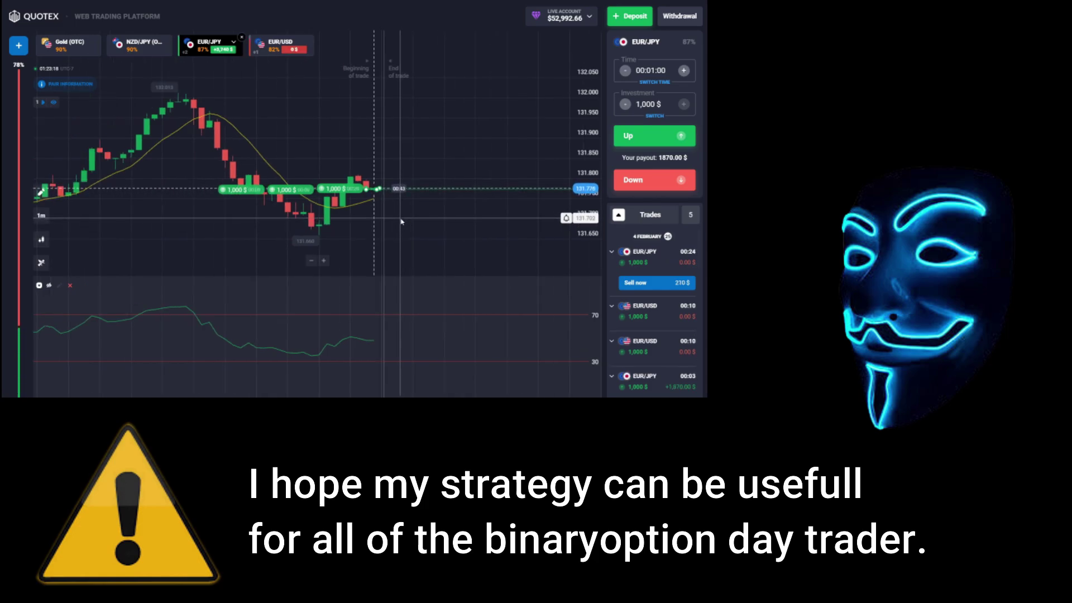
Step: Toggle between the EUR/USD and EUR/JPY asset tabs and scroll the chart
{"action": "left_click", "coordinate": [279, 44]}
{"action": "left_click", "coordinate": [306, 222]}
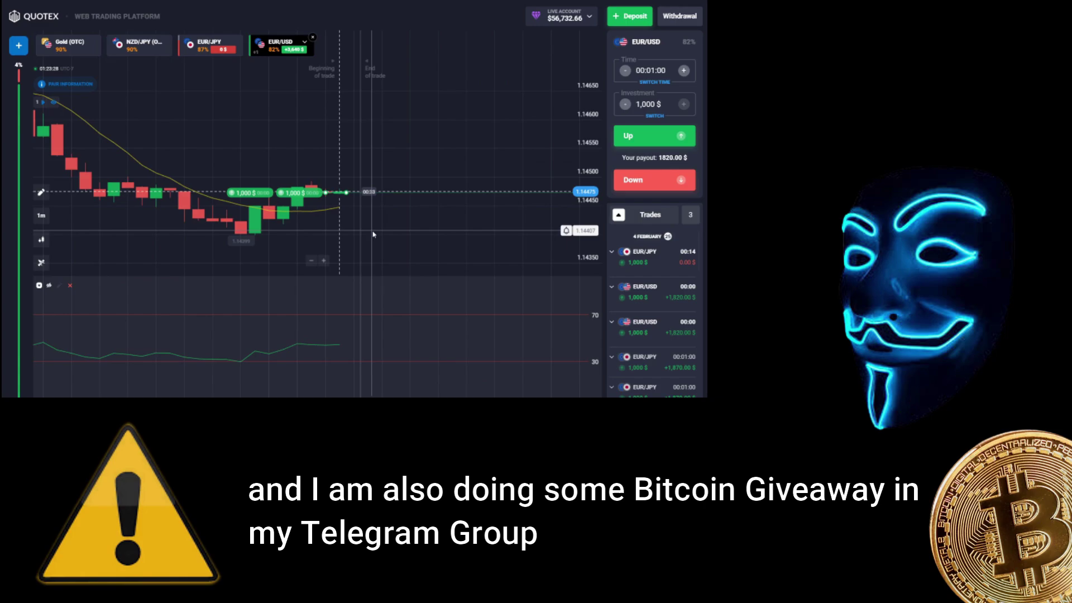
{"action": "left_click", "coordinate": [209, 45]}
{"action": "left_click", "coordinate": [304, 220]}
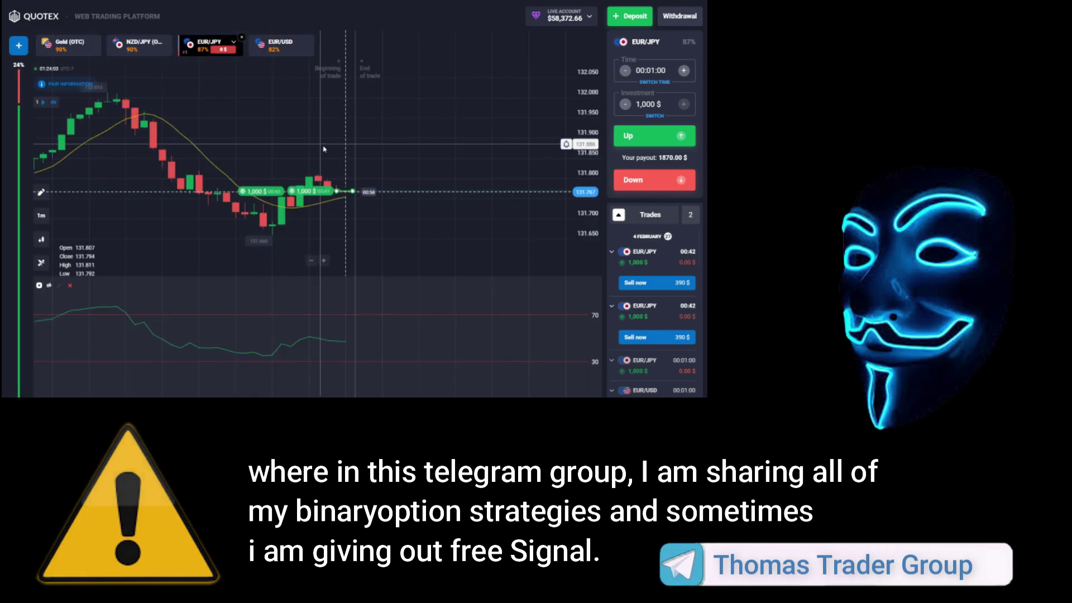
{"action": "scroll", "coordinate": [363, 156], "scroll_direction": "down", "scroll_amount": 2}
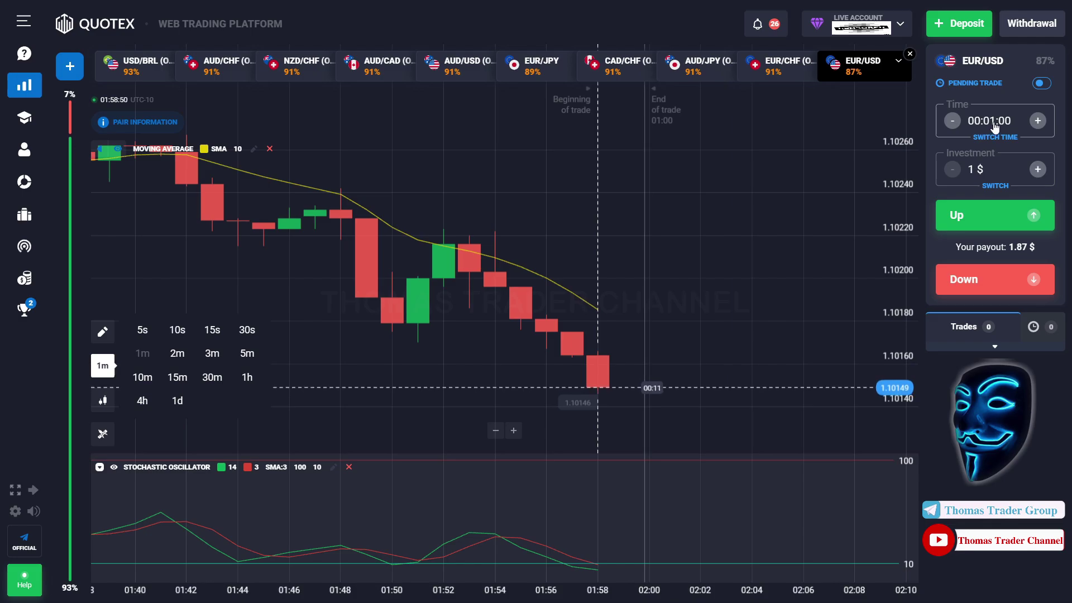
Step: Dismiss the timeframe menu and open a 1 $ Up trade on EUR/USD
{"action": "left_click", "coordinate": [775, 379]}
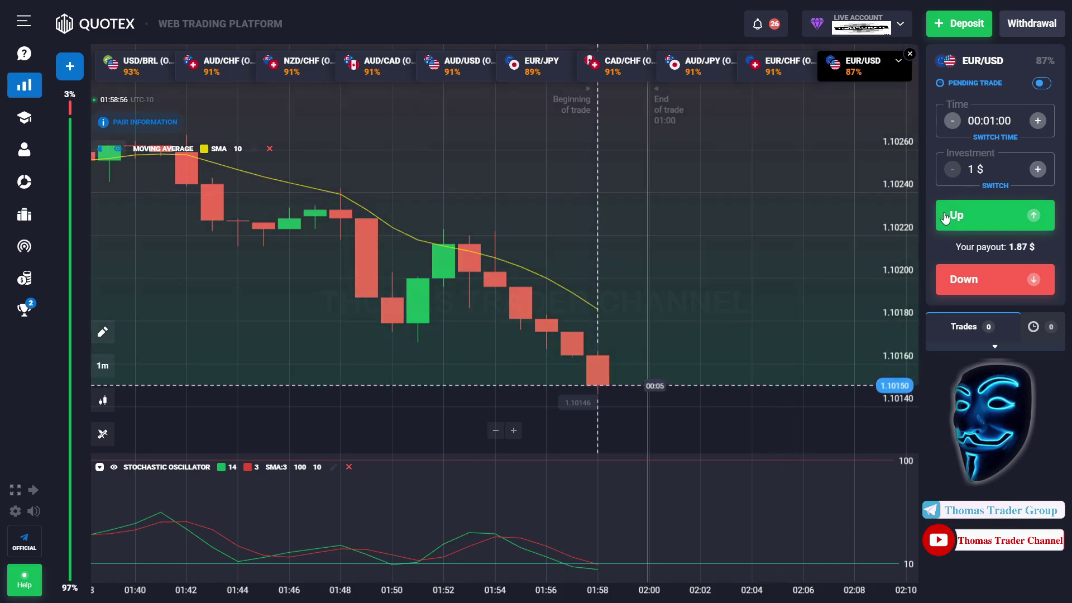
{"action": "left_click", "coordinate": [945, 218]}
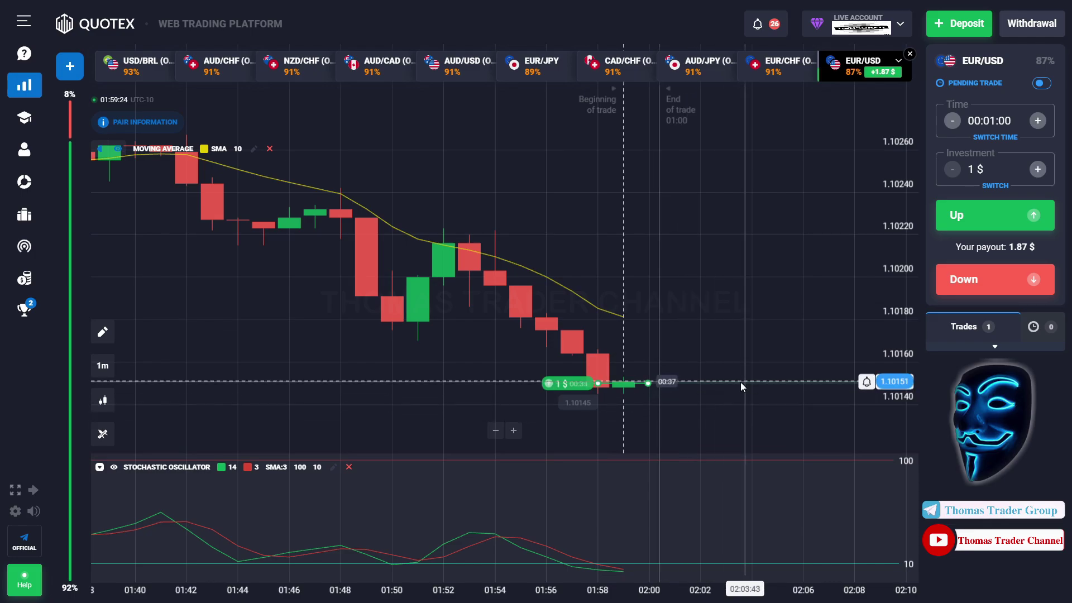
{"action": "left_click_drag", "start_coordinate": [745, 382], "coordinate": [712, 381]}
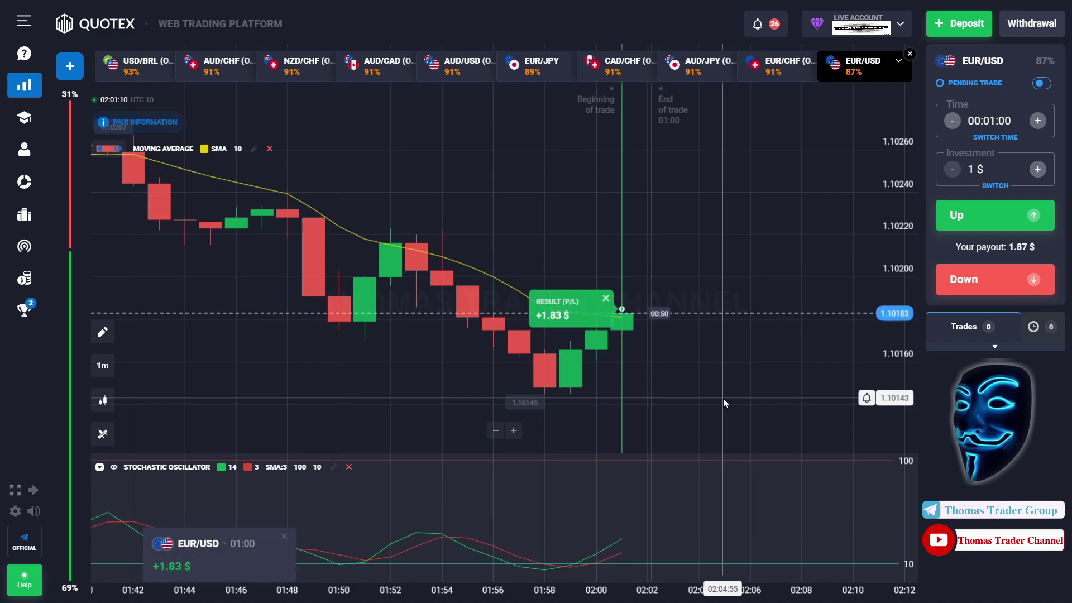
Step: Change the stake to 3 $ and open a Down trade on AUD/CHF (OTC)
{"action": "left_click", "coordinate": [958, 187]}
{"action": "key", "text": "BackSpace"}
{"action": "type", "text": "3"}
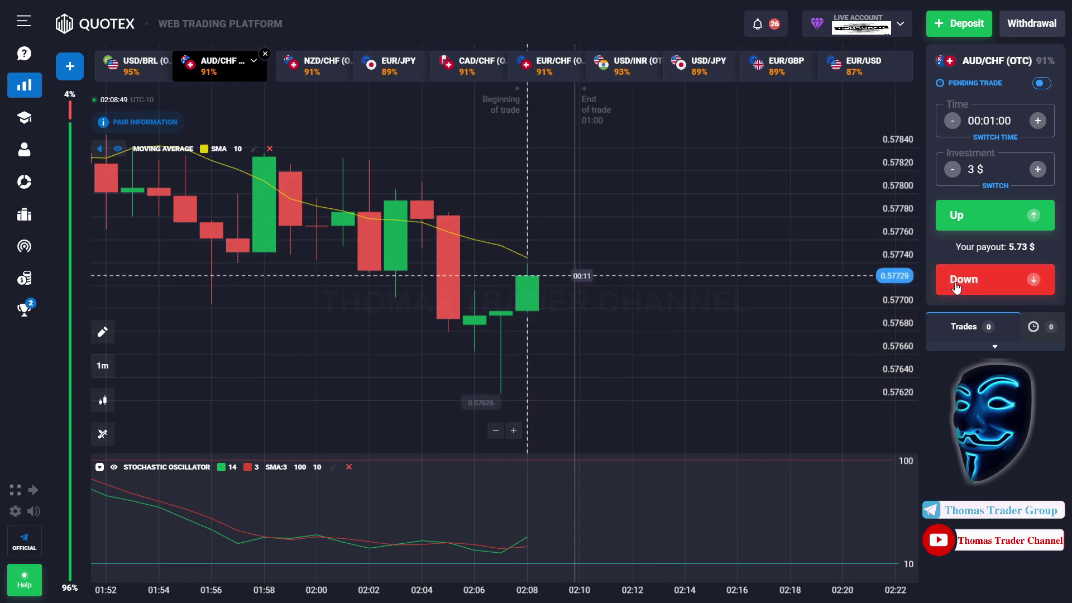
{"action": "left_click", "coordinate": [956, 287]}
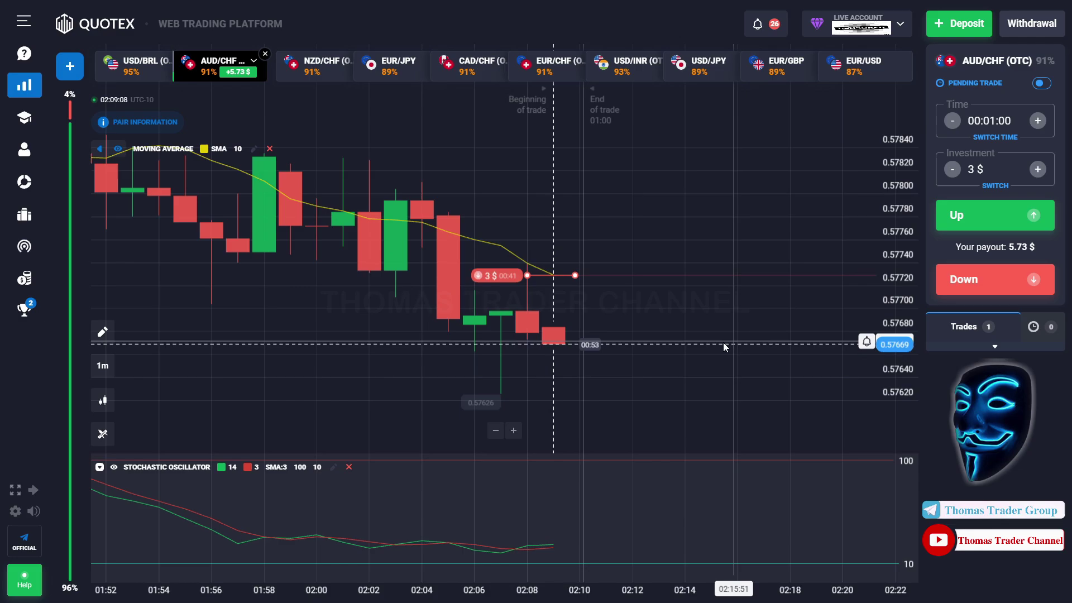
{"action": "left_click_drag", "start_coordinate": [712, 341], "coordinate": [702, 340]}
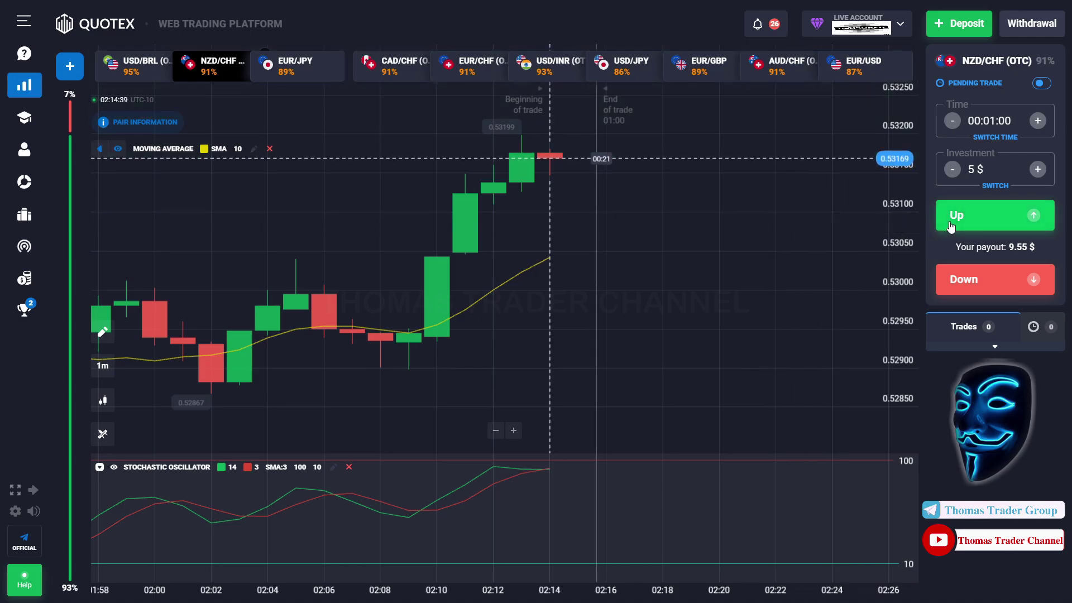
Step: Take a 5 $ Up trade on NZD/CHF (OTC), then open a 9 $ Up trade on USD/JPY
{"action": "left_click", "coordinate": [950, 223]}
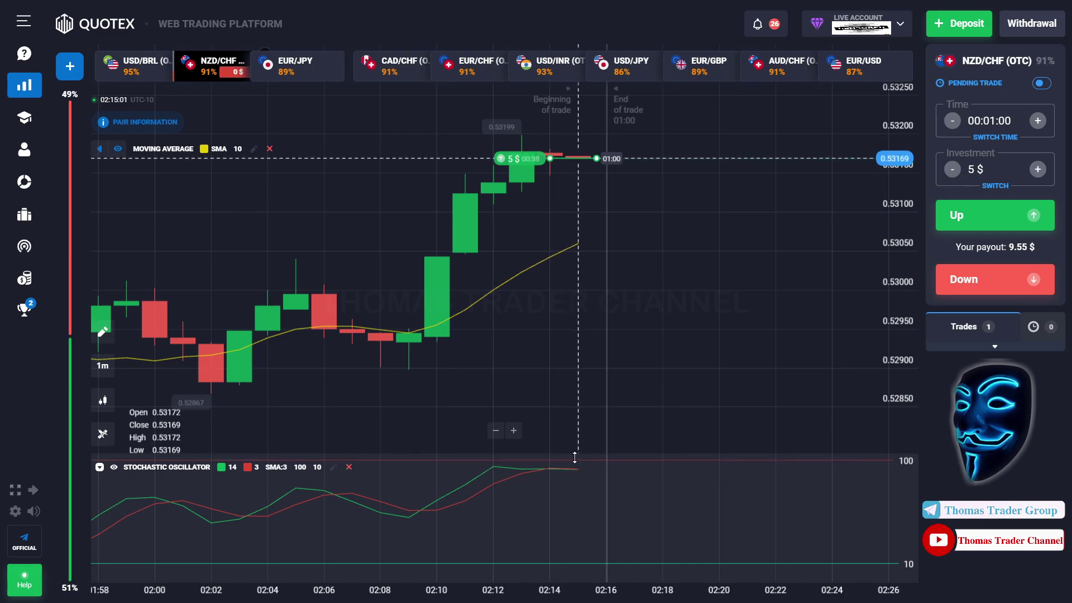
{"action": "left_click_drag", "start_coordinate": [706, 320], "coordinate": [688, 318]}
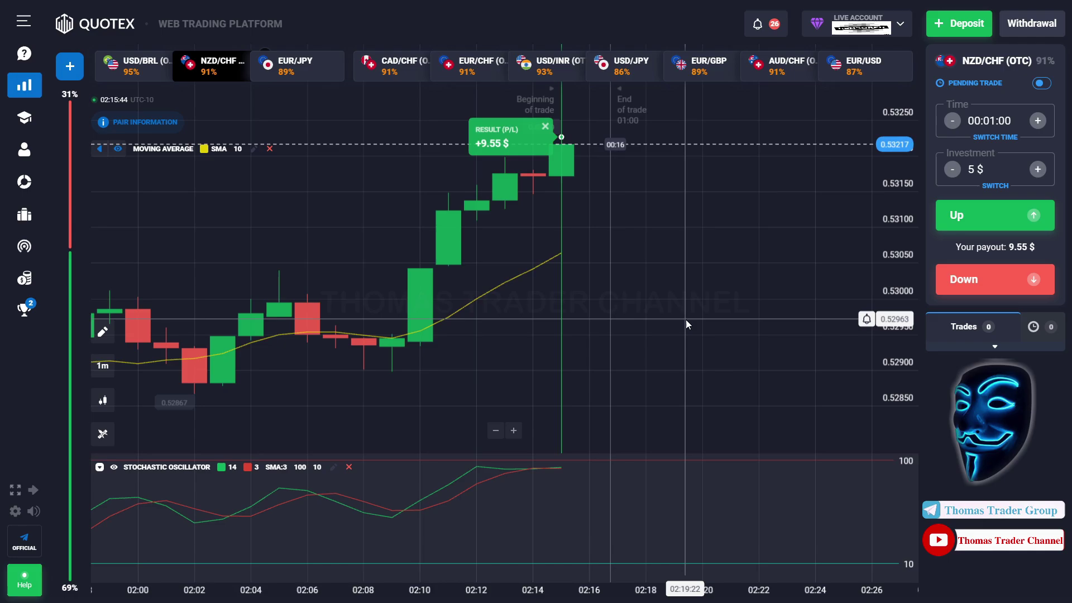
{"action": "left_click", "coordinate": [975, 168]}
{"action": "key", "text": "BackSpace"}
{"action": "type", "text": "9"}
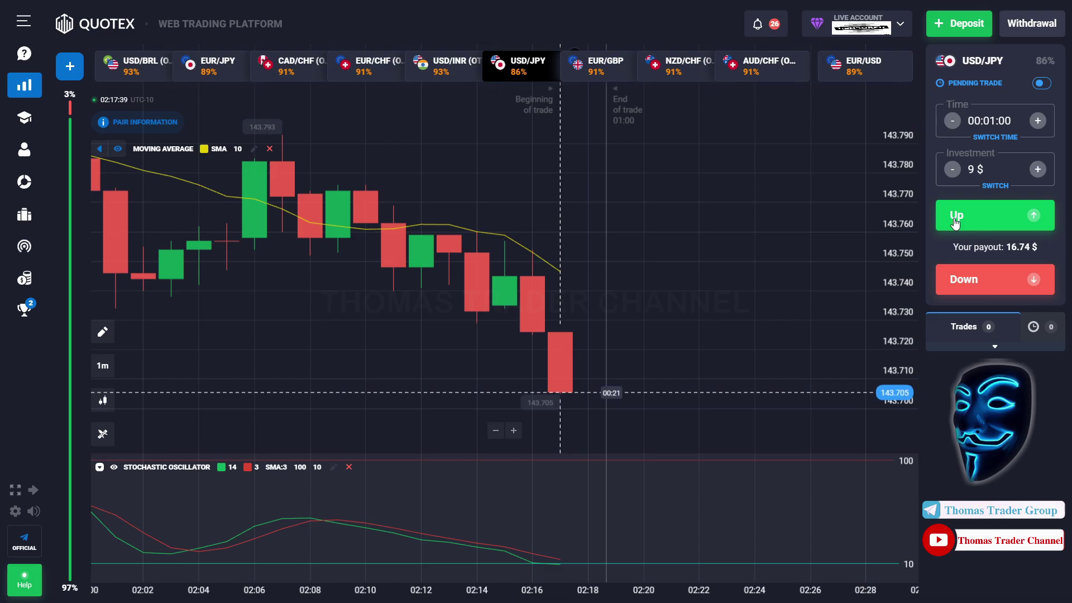
{"action": "left_click", "coordinate": [955, 222]}
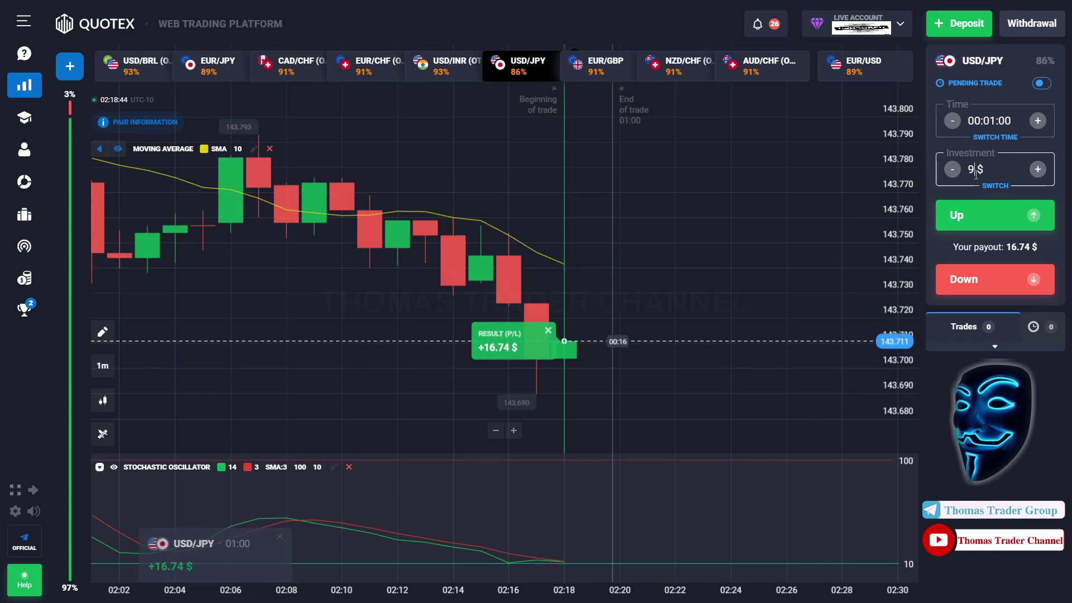
Step: Enter 16 as the new stake after the +16.74 $ USD/JPY win
{"action": "type", "text": "16"}
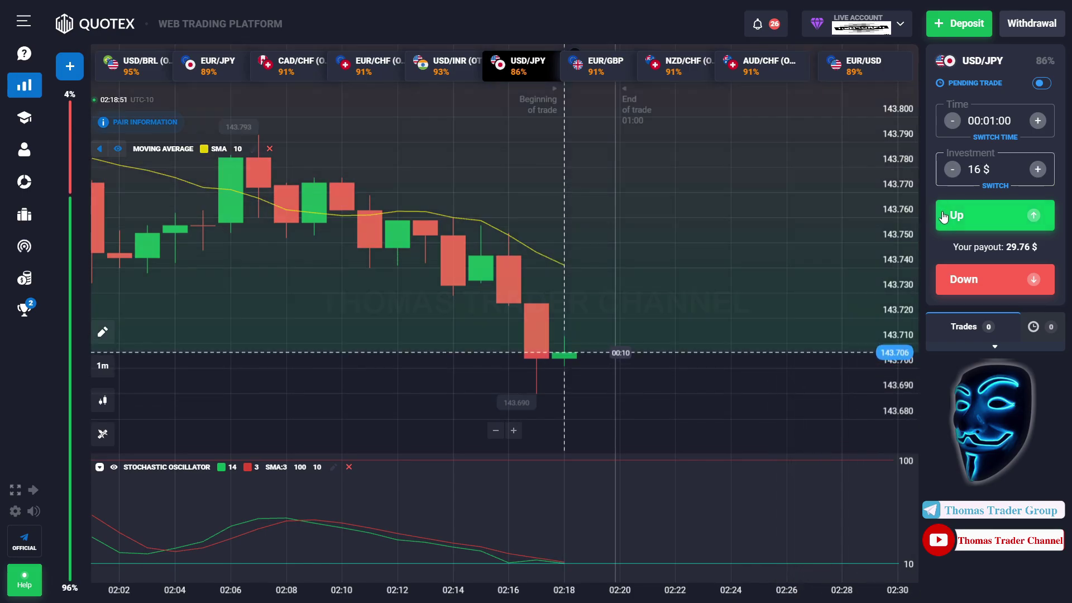
Step: Open a 16 $ Up trade on USD/JPY and clear the stake after its +29.76 $ close
{"action": "left_click", "coordinate": [943, 216]}
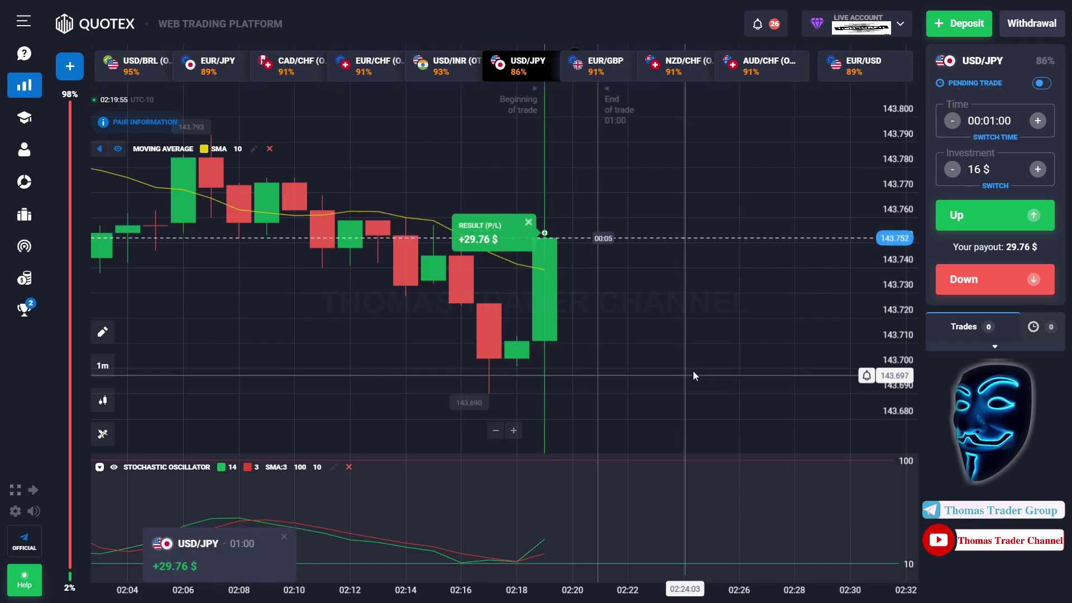
{"action": "key", "text": "BackSpace"}
{"action": "key", "text": "BackSpace"}
Step: Enter a 29 $ stake and open a Down trade on USD/JPY
{"action": "type", "text": "29"}
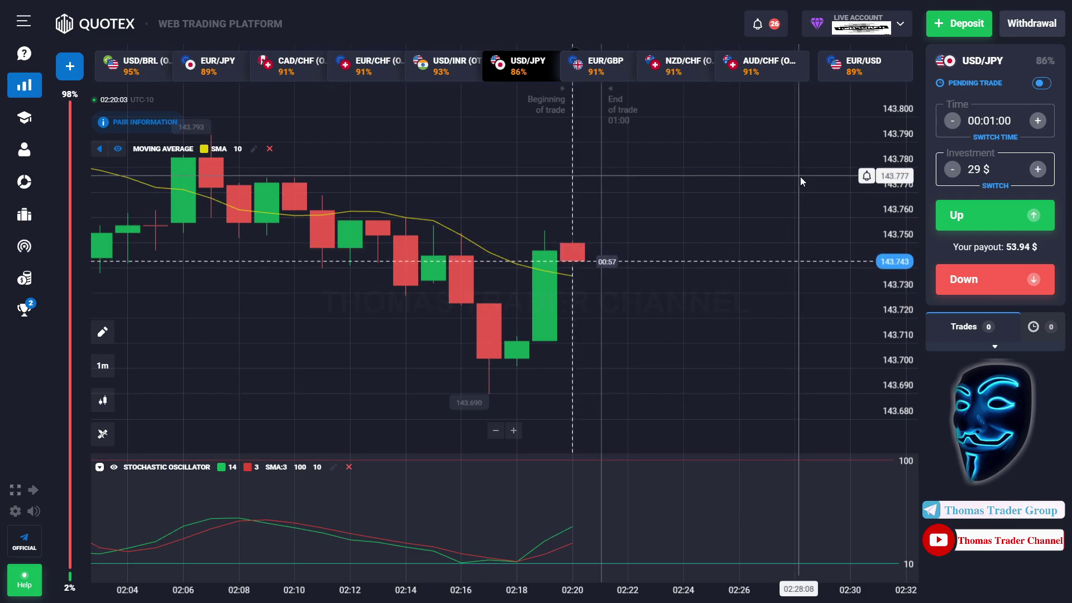
{"action": "left_click", "coordinate": [958, 271]}
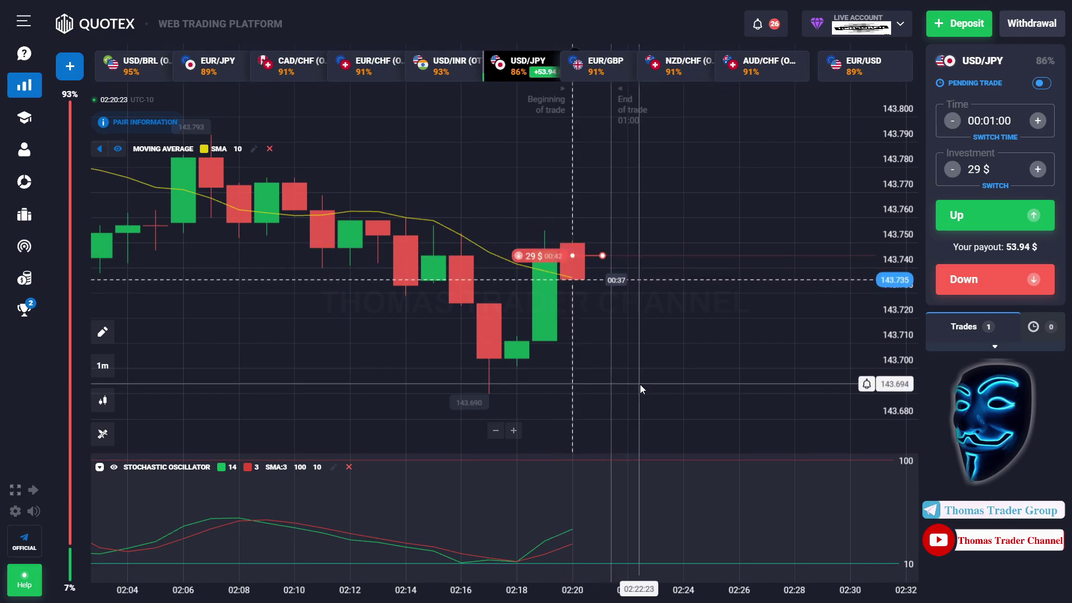
{"action": "left_click_drag", "start_coordinate": [735, 348], "coordinate": [708, 349]}
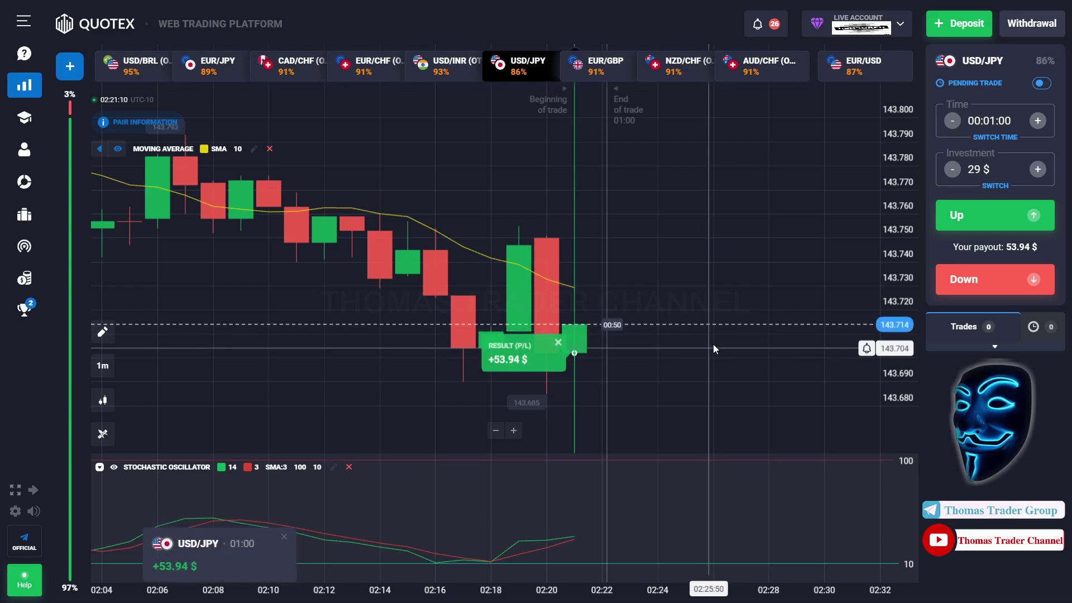
Step: Replace the stake with 53 $ and open an Up trade on EUR/CHF (OTC)
{"action": "key", "text": "BackSpace"}
{"action": "key", "text": "BackSpace"}
{"action": "type", "text": "53"}
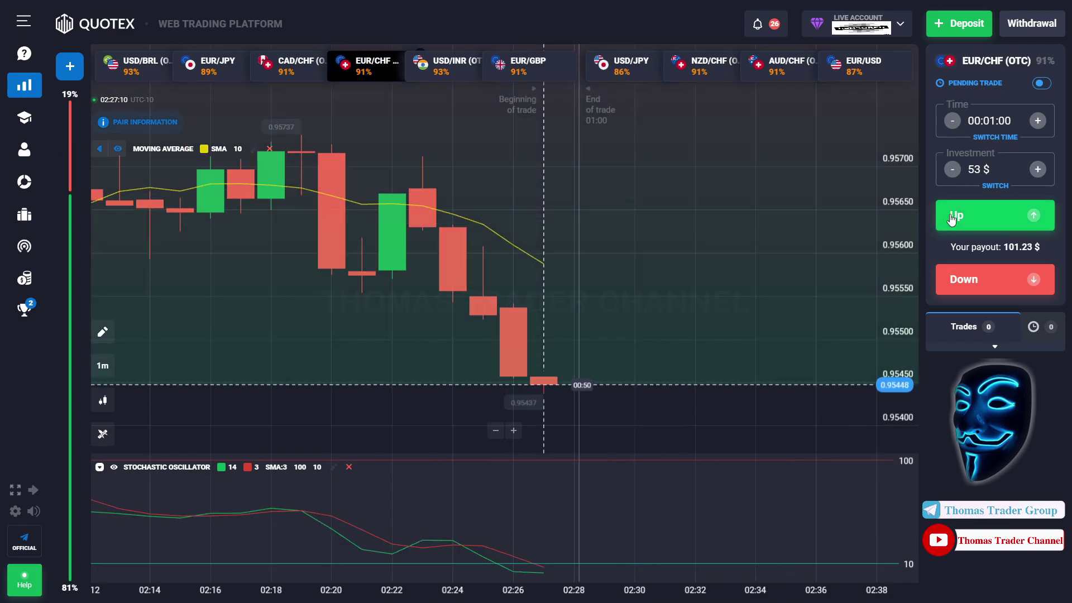
{"action": "left_click", "coordinate": [952, 218]}
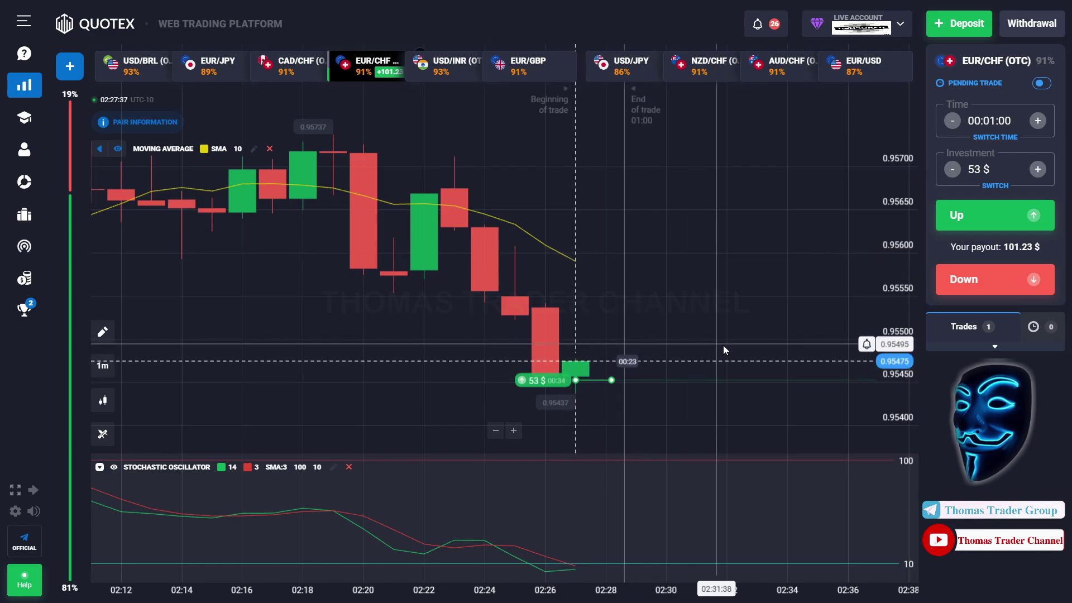
{"action": "left_click_drag", "start_coordinate": [720, 344], "coordinate": [672, 343]}
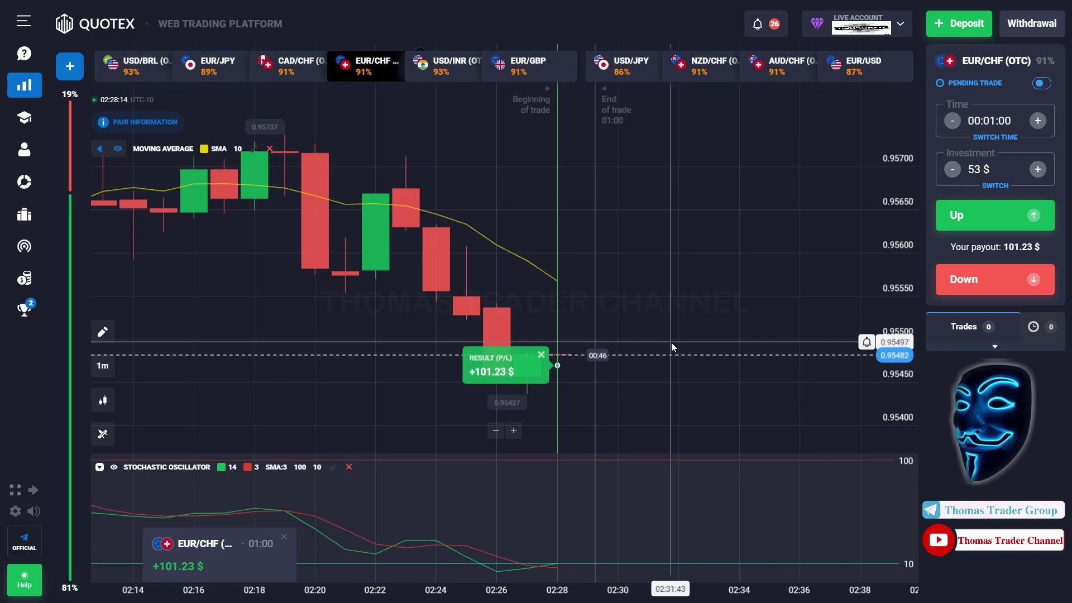
Step: Set the stake to 101 $, open an Up trade on EUR/CHF (OTC), then enter 192
{"action": "left_click", "coordinate": [981, 169]}
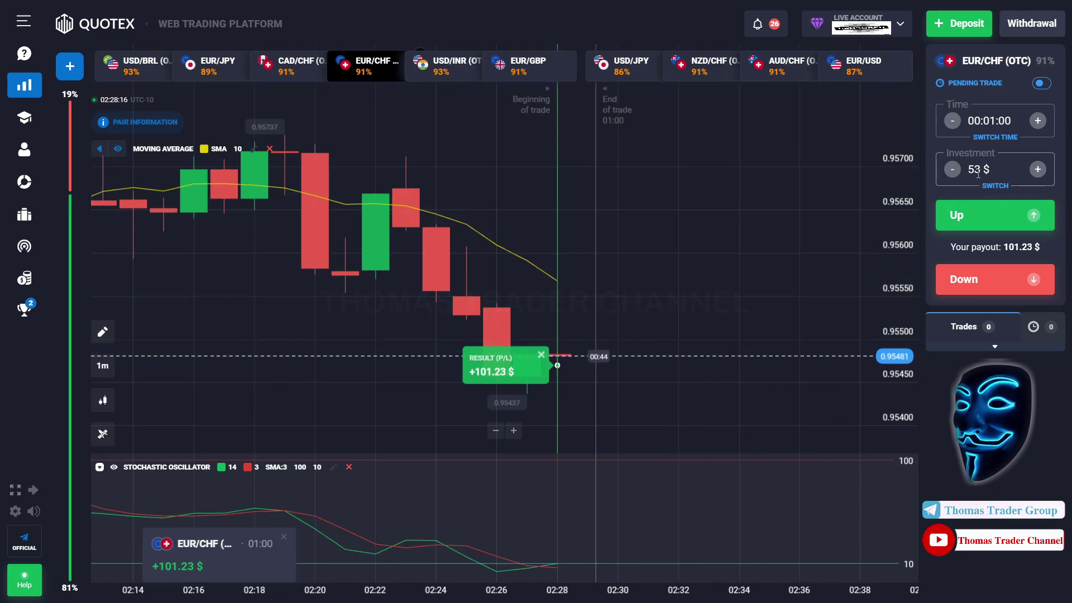
{"action": "key", "text": "BackSpace"}
{"action": "key", "text": "BackSpace"}
{"action": "type", "text": "101"}
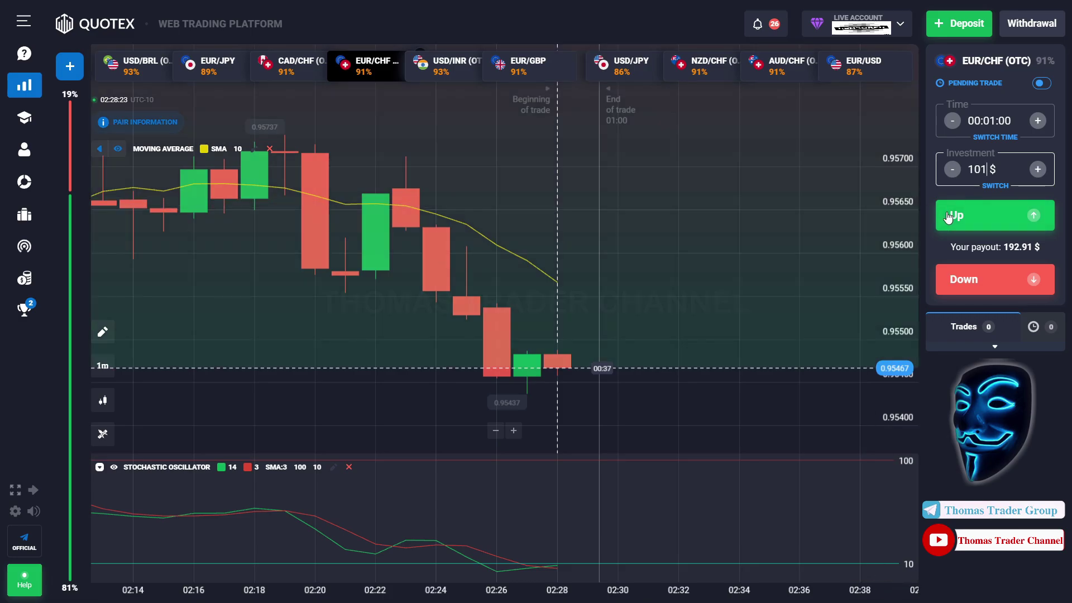
{"action": "left_click", "coordinate": [948, 217]}
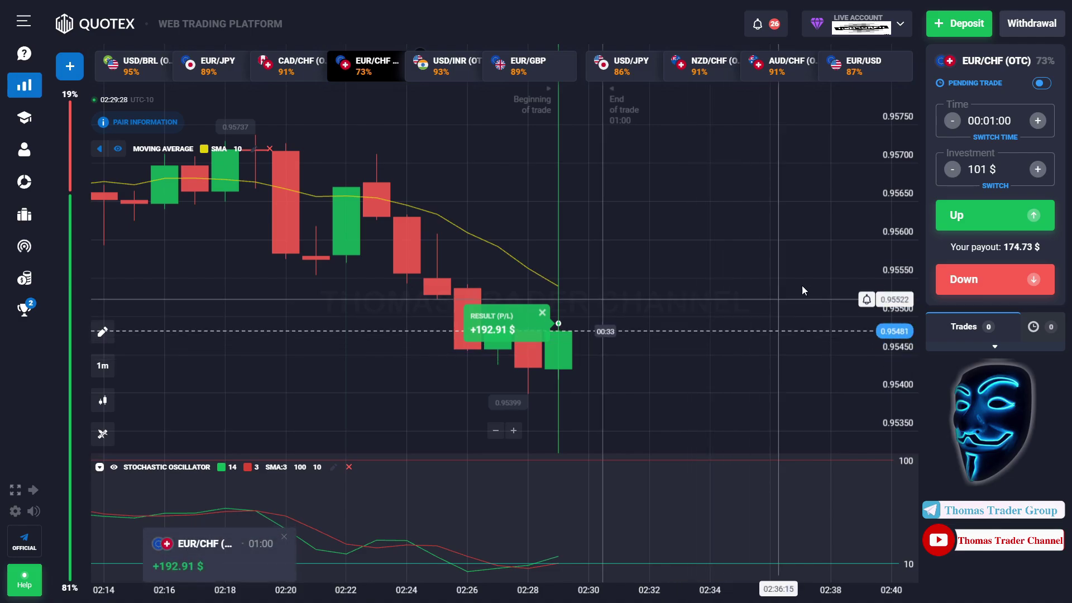
{"action": "type", "text": "192"}
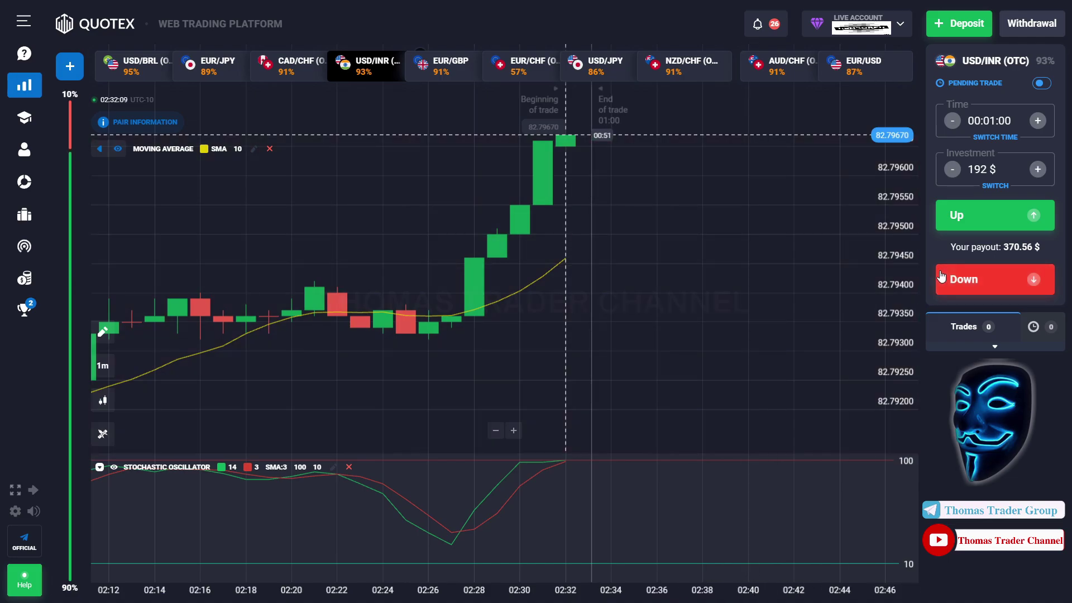
Step: Open a 192 $ Down trade on USD/INR (OTC), then edit the stake after its +370.56 $ close
{"action": "left_click", "coordinate": [942, 276]}
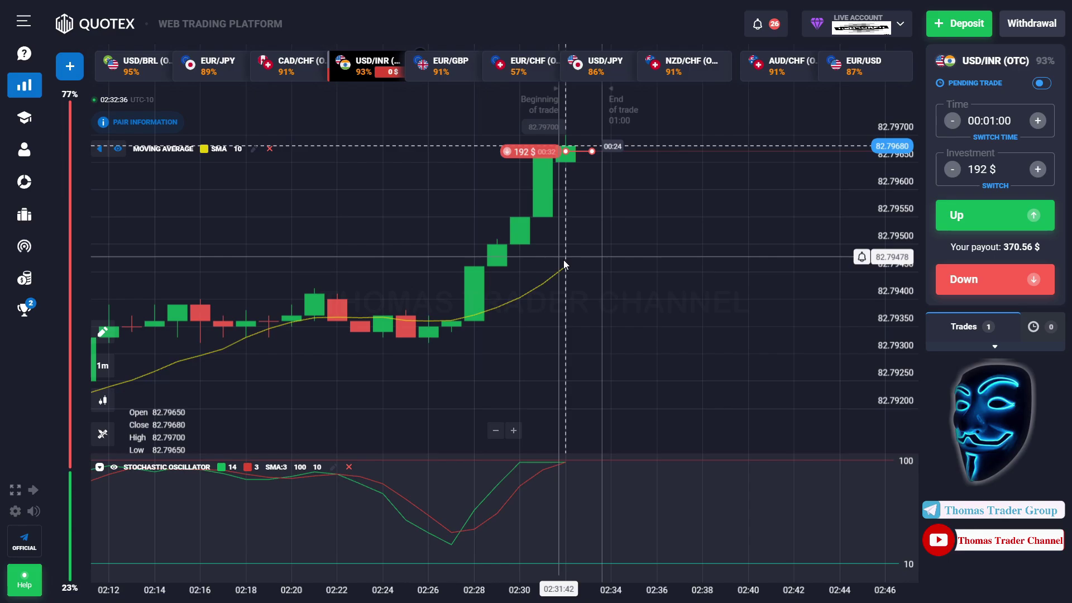
{"action": "left_click_drag", "start_coordinate": [731, 205], "coordinate": [712, 287]}
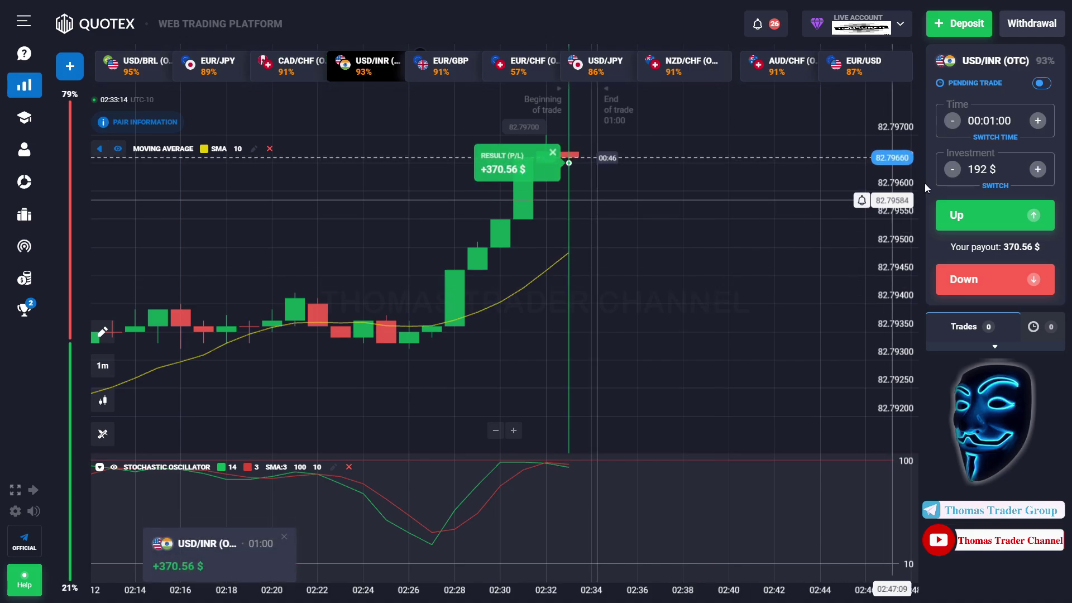
{"action": "left_click", "coordinate": [987, 169]}
Step: Place a 370 $ Up trade on NZD/CAD (OTC) that closes at +706.70 $
{"action": "key", "text": "BackSpace"}
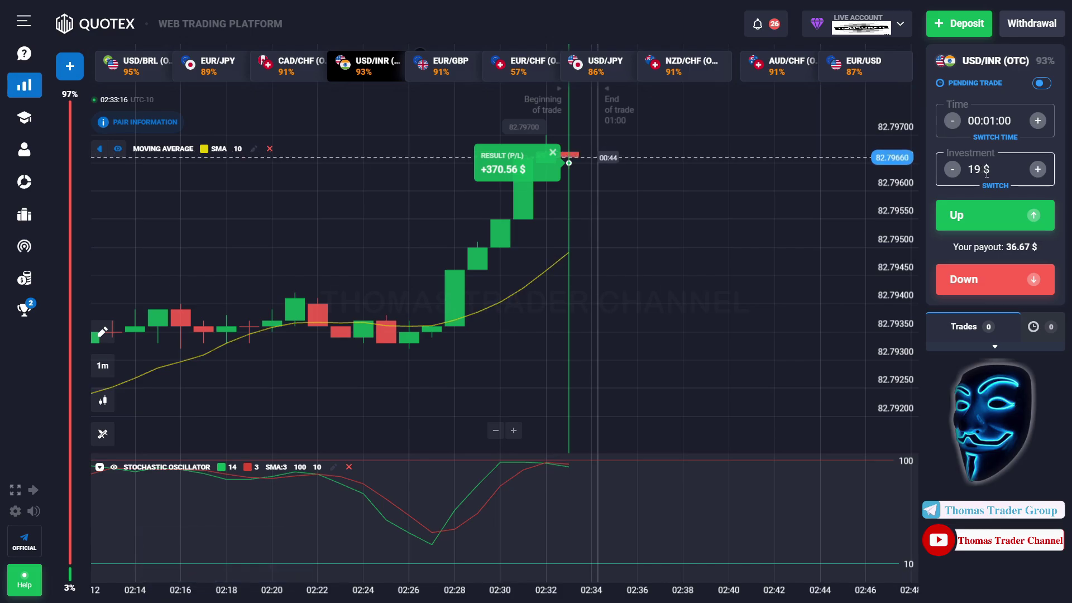
{"action": "type", "text": "370"}
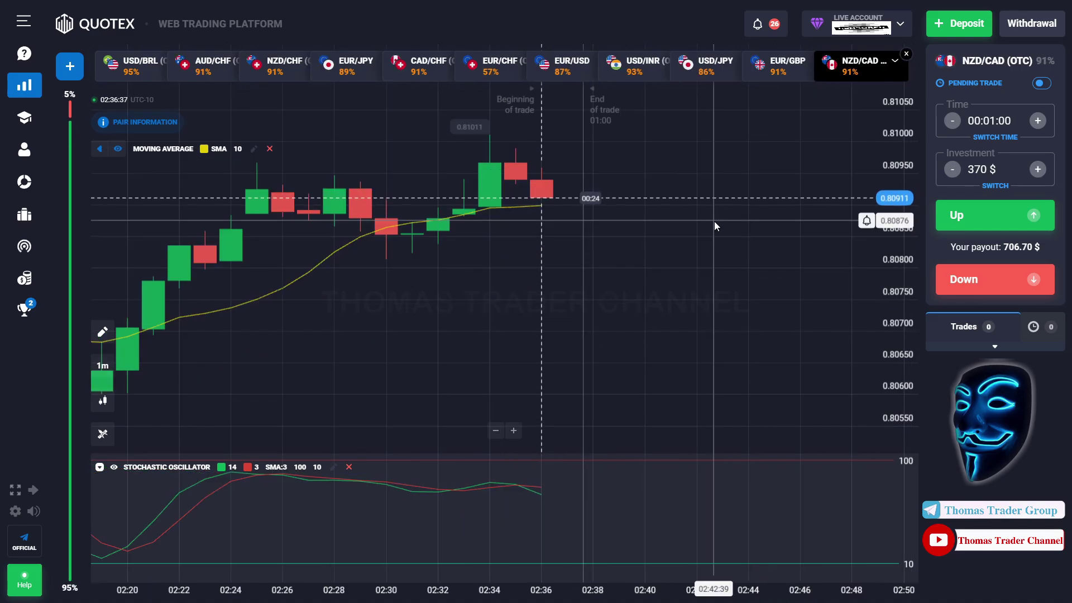
{"action": "left_click", "coordinate": [957, 216]}
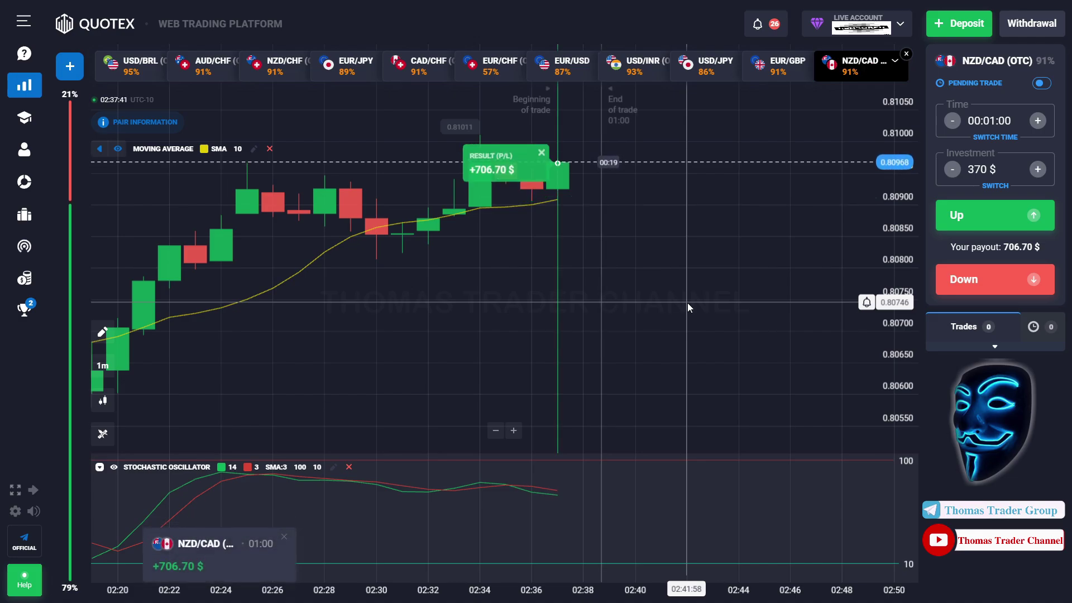
{"action": "left_click", "coordinate": [988, 169]}
Step: Place a 706 $ NZD/CAD (OTC) Up trade closing at +1,348.46 $, then set the stake to 1,300 $
{"action": "key", "text": "BackSpace"}
{"action": "key", "text": "BackSpace"}
{"action": "key", "text": "BackSpace"}
{"action": "type", "text": "7066"}
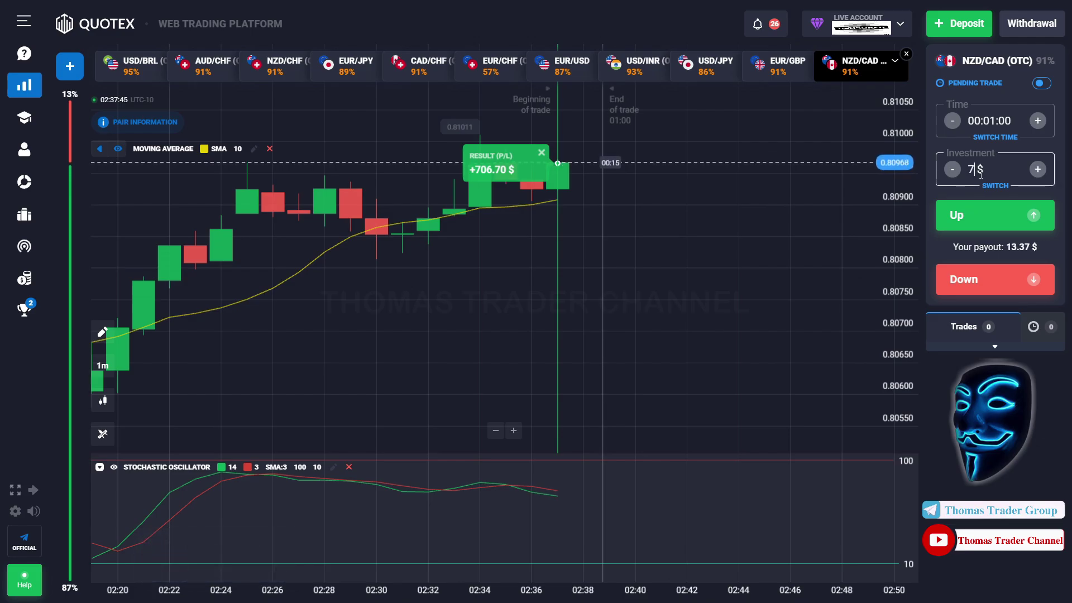
{"action": "key", "text": "BackSpace"}
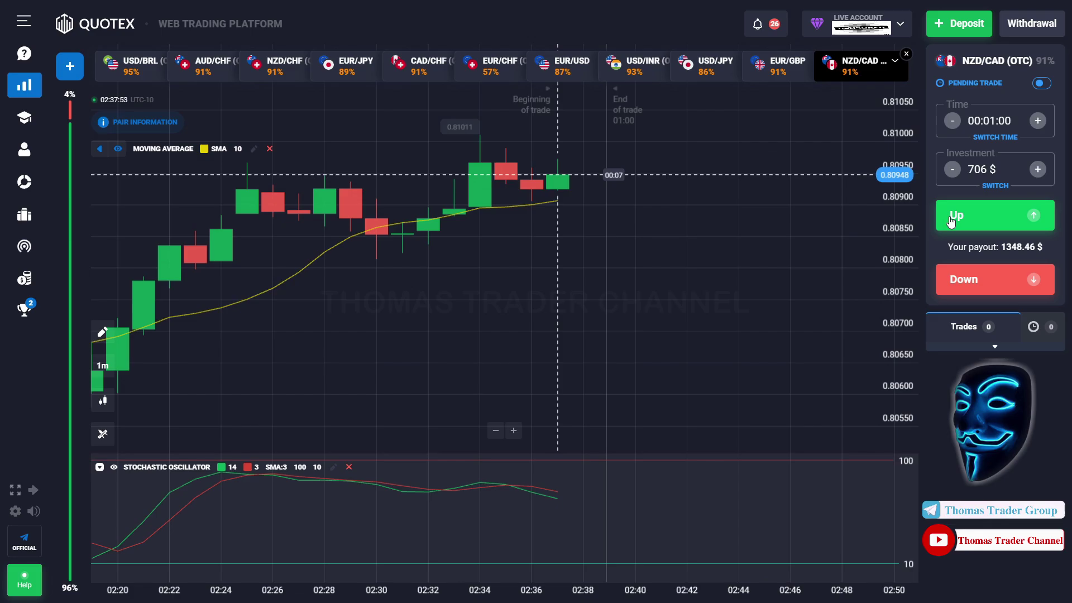
{"action": "left_click", "coordinate": [952, 222]}
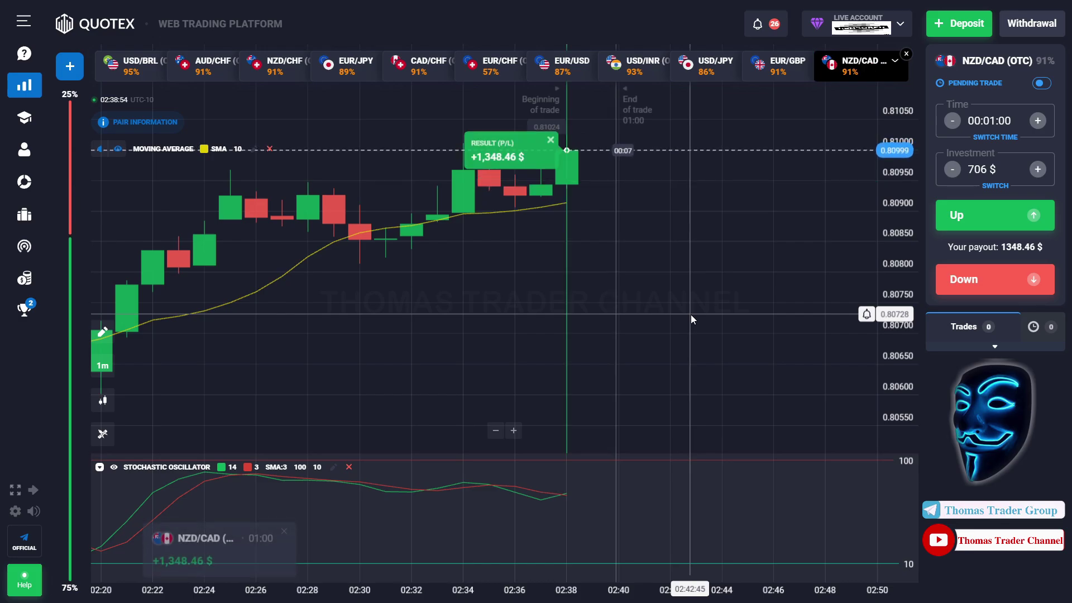
{"action": "key", "text": "BackSpace"}
{"action": "key", "text": "BackSpace"}
{"action": "key", "text": "BackSpace"}
{"action": "type", "text": "1,300"}
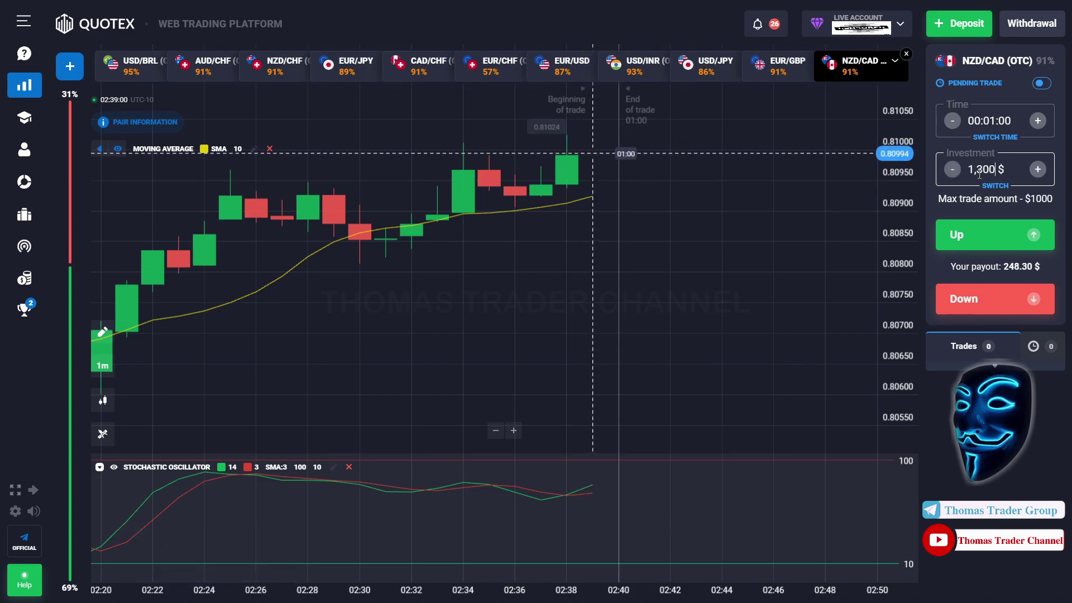
Step: Set the stake to 650 $ and place two NZD/CAD (OTC) Up trades, netting +2,483.00 $
{"action": "key", "text": "BackSpace"}
{"action": "key", "text": "BackSpace"}
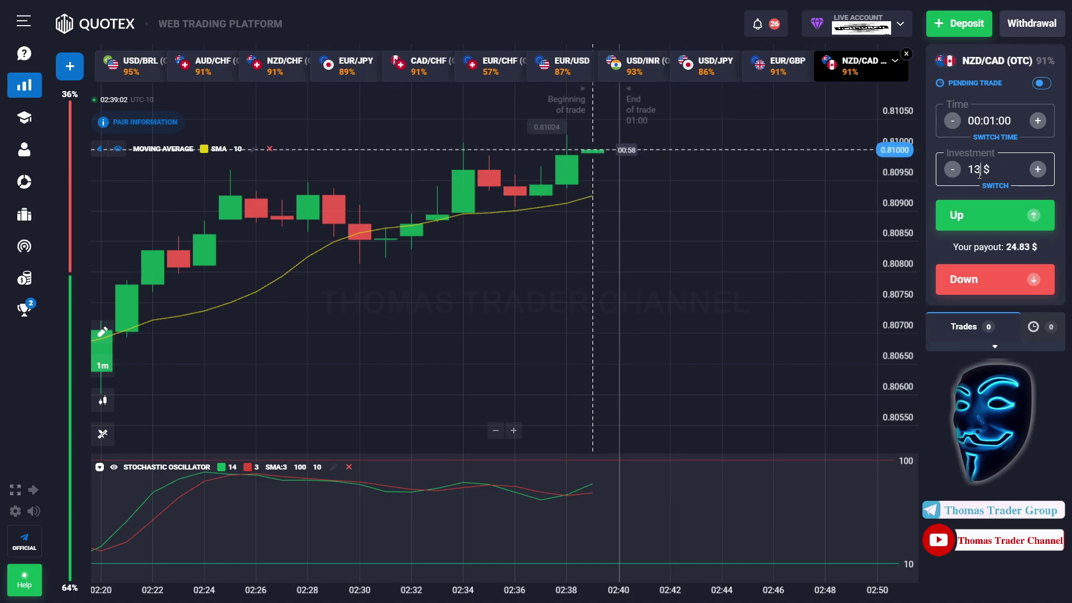
{"action": "key", "text": "BackSpace"}
{"action": "key", "text": "BackSpace"}
{"action": "type", "text": "650"}
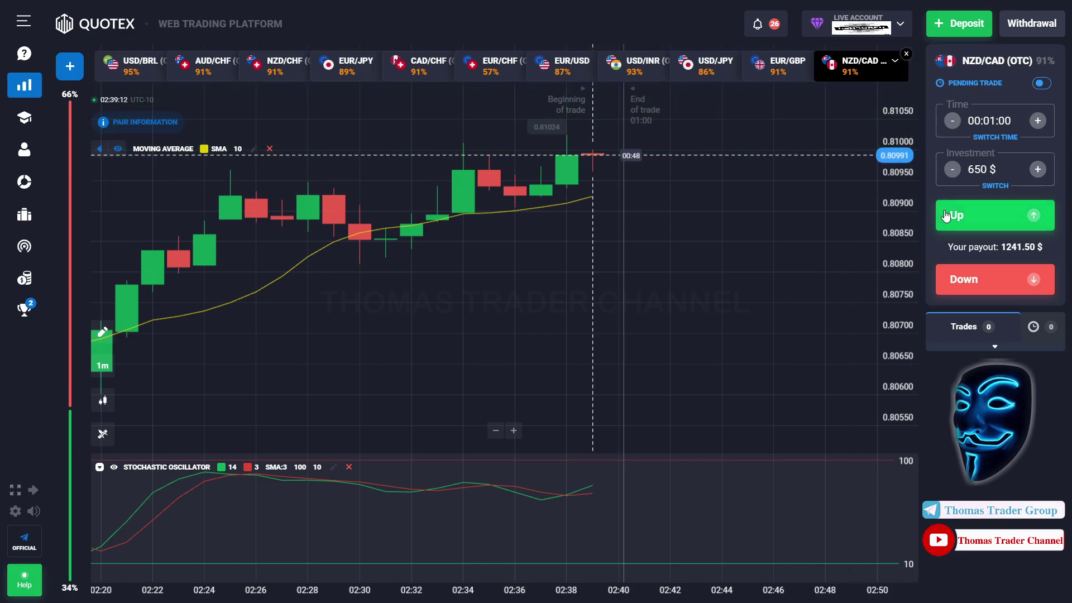
{"action": "left_click", "coordinate": [946, 216]}
{"action": "left_click", "coordinate": [946, 216]}
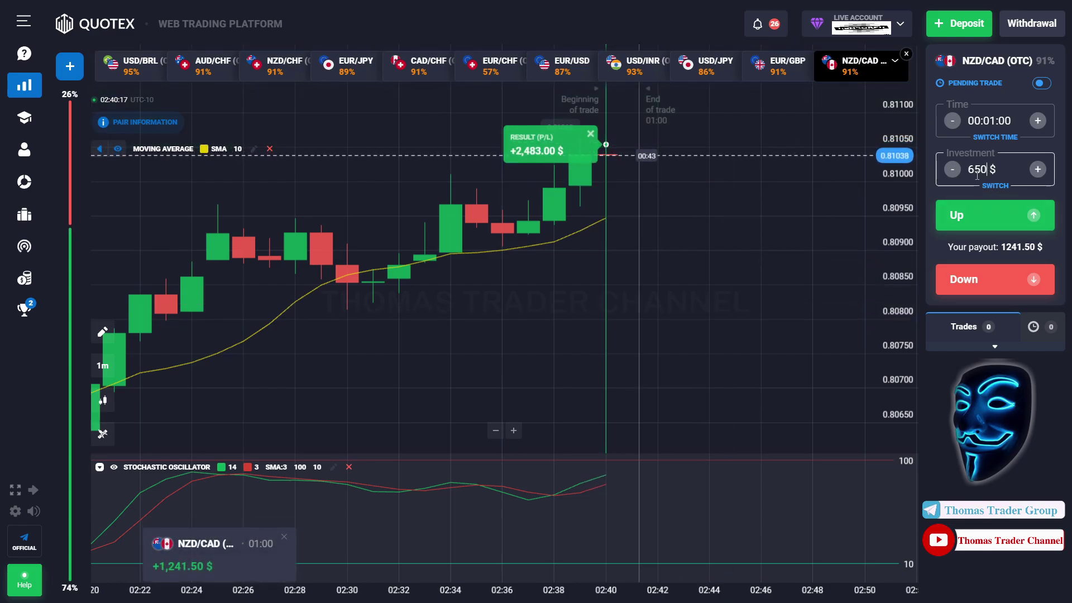
Step: Change the stake to 800 $ and place Up trades on Gold (OTC) for +4,560.00 $
{"action": "key", "text": "BackSpace"}
{"action": "key", "text": "BackSpace"}
{"action": "key", "text": "BackSpace"}
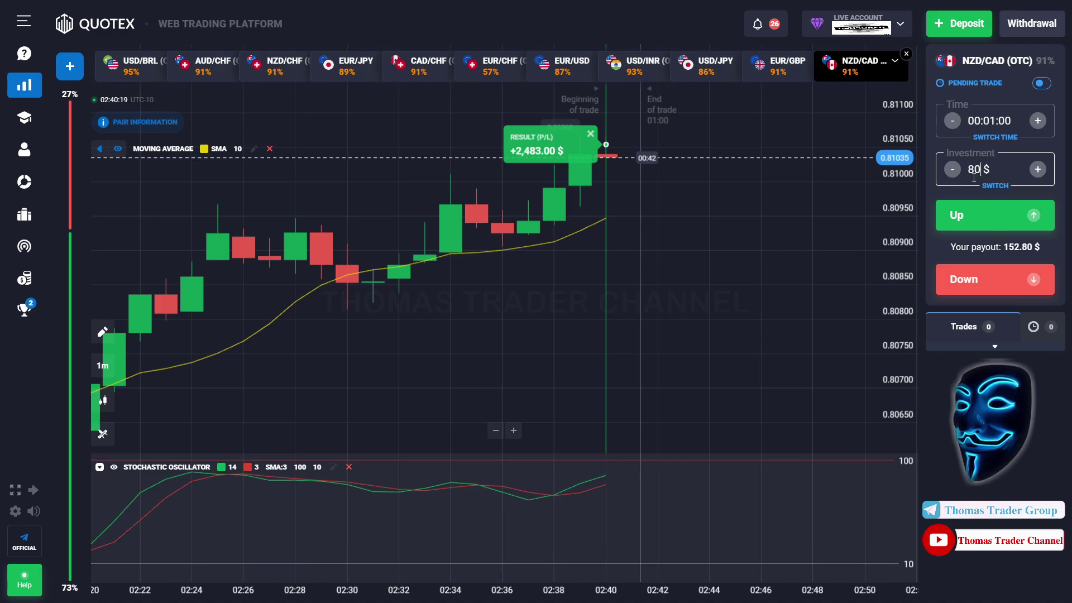
{"action": "type", "text": "0"}
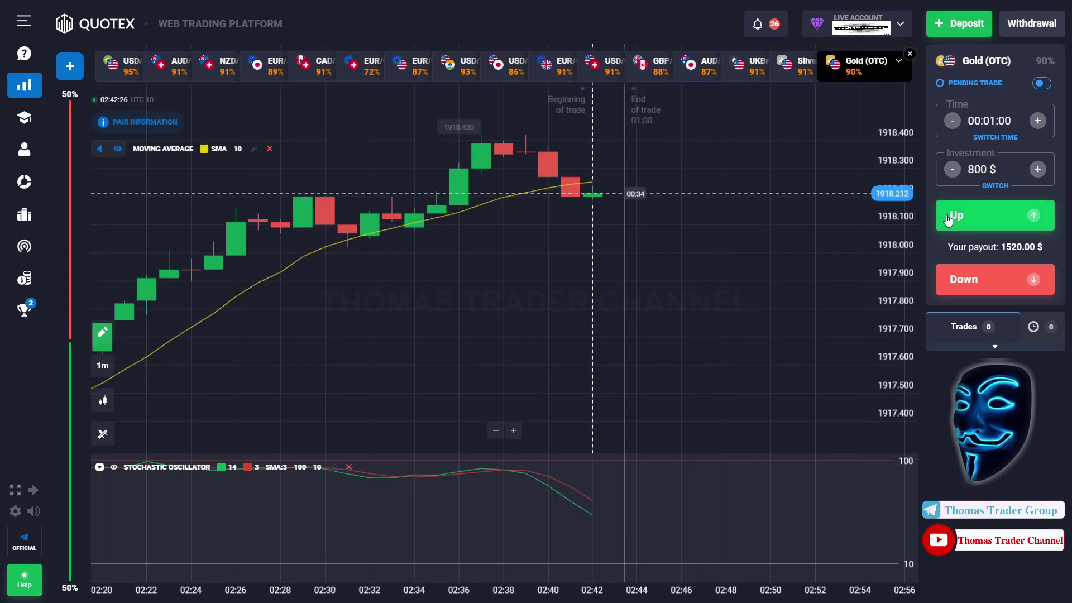
{"action": "left_click", "coordinate": [947, 217]}
{"action": "left_click", "coordinate": [947, 218]}
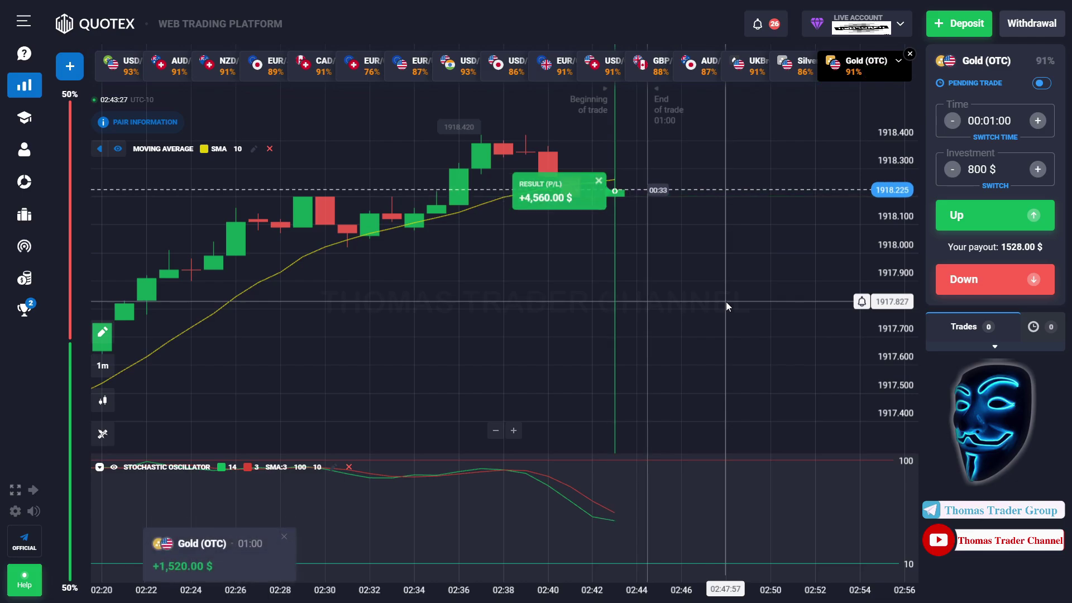
Step: Set the stake to 1,000 $ and place repeated Up trades on American Express (OTC)
{"action": "left_click", "coordinate": [988, 168]}
{"action": "key", "text": "BackSpace"}
{"action": "key", "text": "BackSpace"}
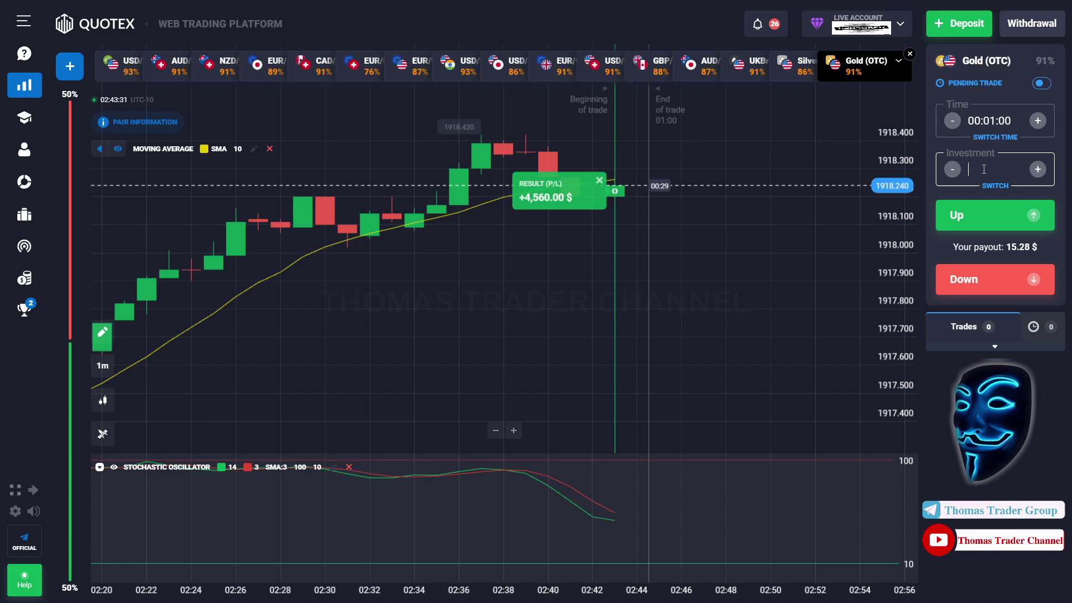
{"action": "type", "text": "1,000 $"}
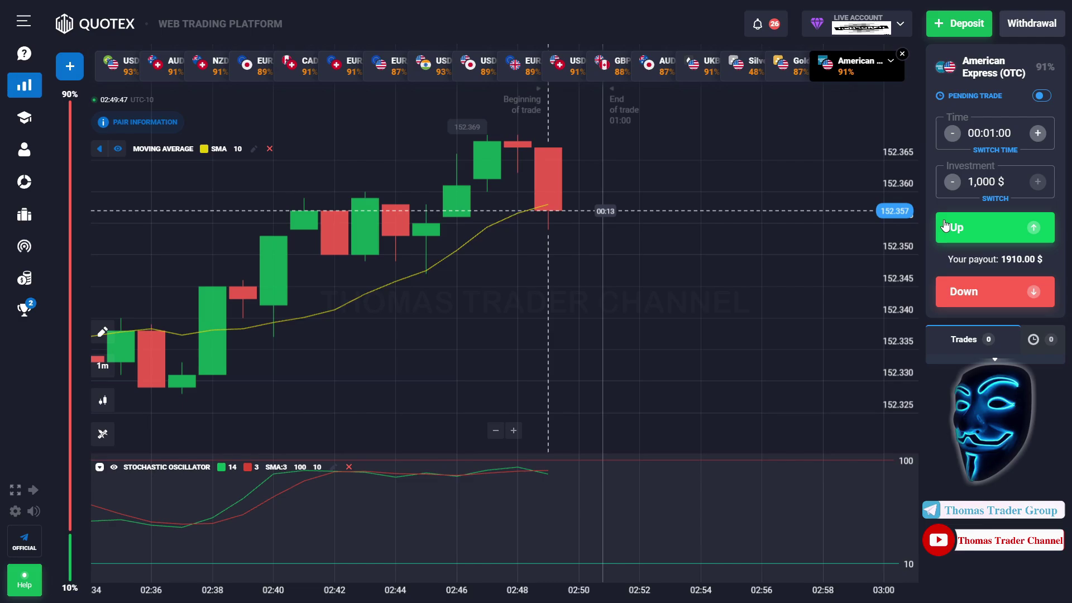
{"action": "left_click", "coordinate": [946, 226]}
{"action": "left_click", "coordinate": [945, 226]}
{"action": "left_click", "coordinate": [945, 225]}
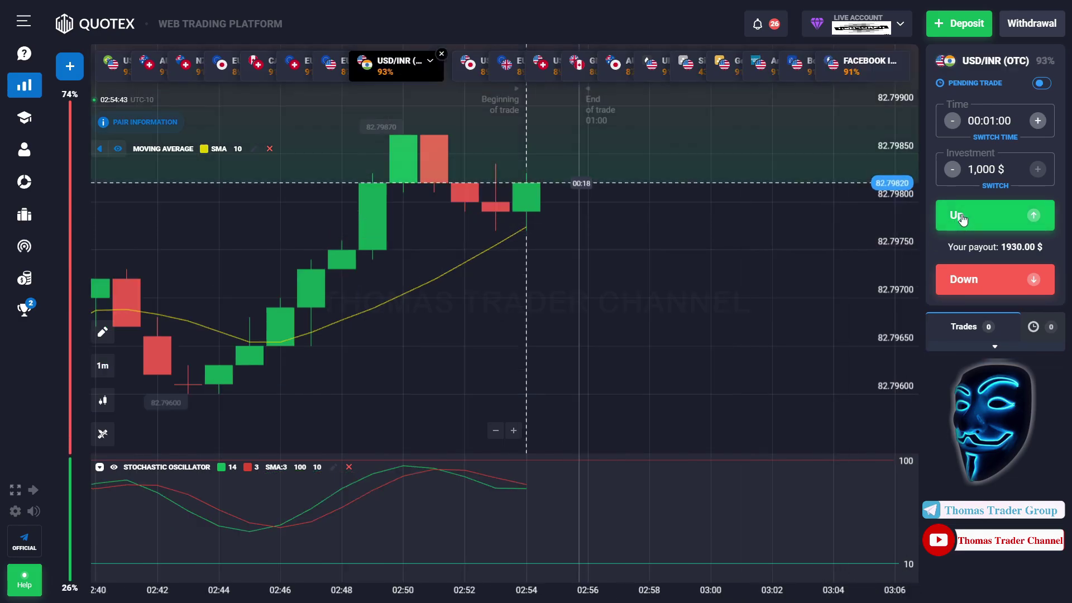
Step: Place a rapid burst of 1,000 $ Up trades on USD/INR (OTC) at 82.79820
{"action": "left_click", "coordinate": [961, 217]}
{"action": "left_click", "coordinate": [961, 218]}
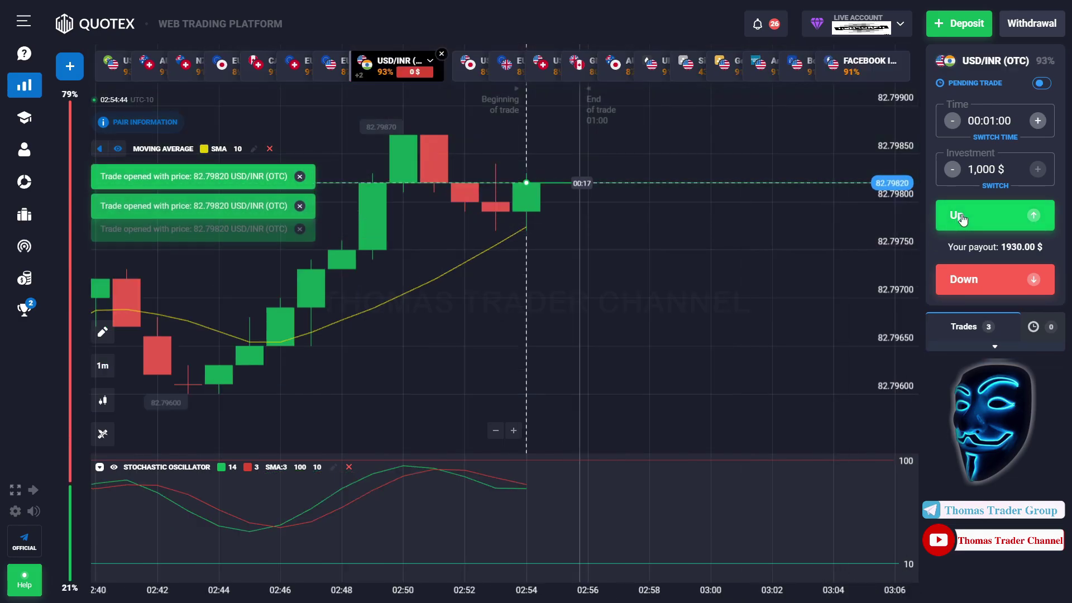
{"action": "left_click", "coordinate": [962, 217]}
{"action": "left_click", "coordinate": [961, 218]}
{"action": "left_click", "coordinate": [962, 218]}
{"action": "left_click", "coordinate": [961, 217]}
{"action": "left_click", "coordinate": [962, 218]}
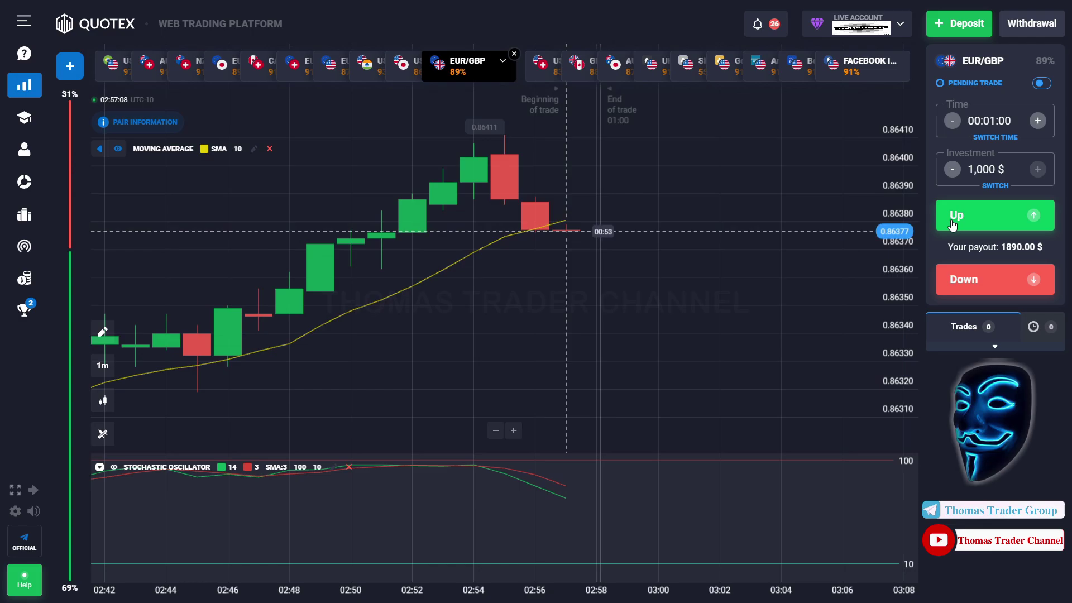
Step: Fire off a quick series of 1,000 $ Up trades on EUR/GBP, 13 running in total
{"action": "left_click", "coordinate": [953, 224]}
{"action": "left_click", "coordinate": [953, 224]}
{"action": "left_click", "coordinate": [953, 224]}
{"action": "left_click", "coordinate": [953, 224]}
{"action": "left_click", "coordinate": [953, 224]}
{"action": "left_click", "coordinate": [953, 224]}
{"action": "left_click", "coordinate": [953, 224]}
{"action": "left_click", "coordinate": [953, 224]}
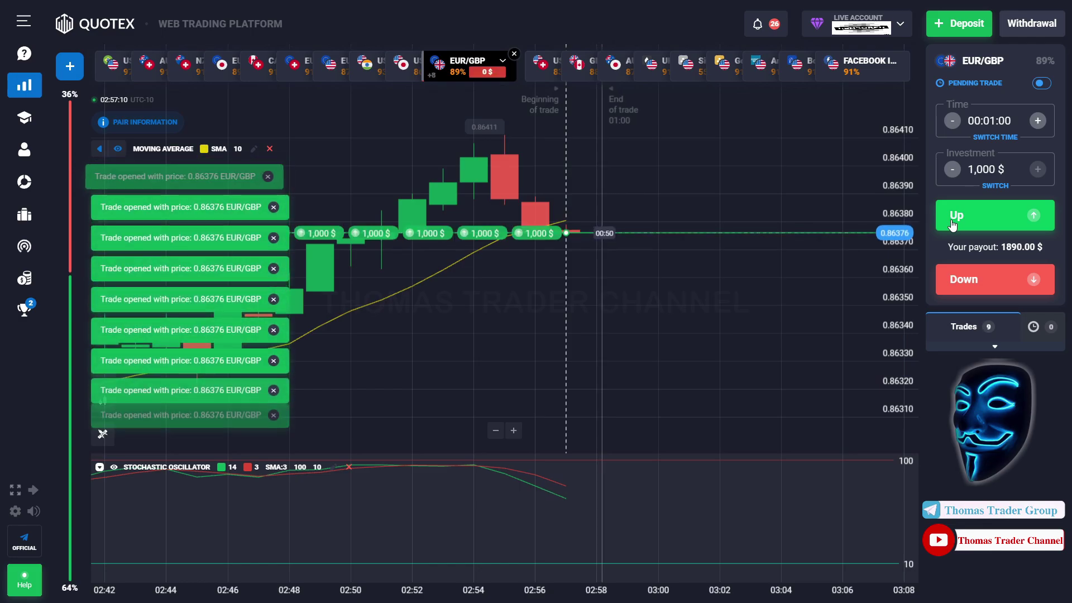
{"action": "left_click", "coordinate": [953, 224]}
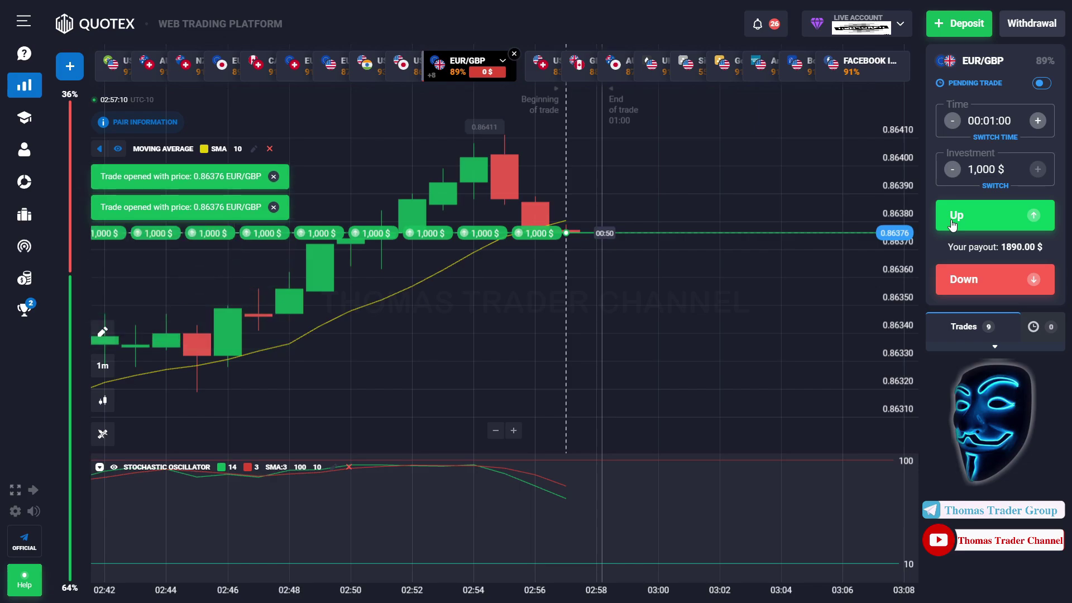
{"action": "left_click", "coordinate": [953, 224]}
{"action": "left_click", "coordinate": [953, 223]}
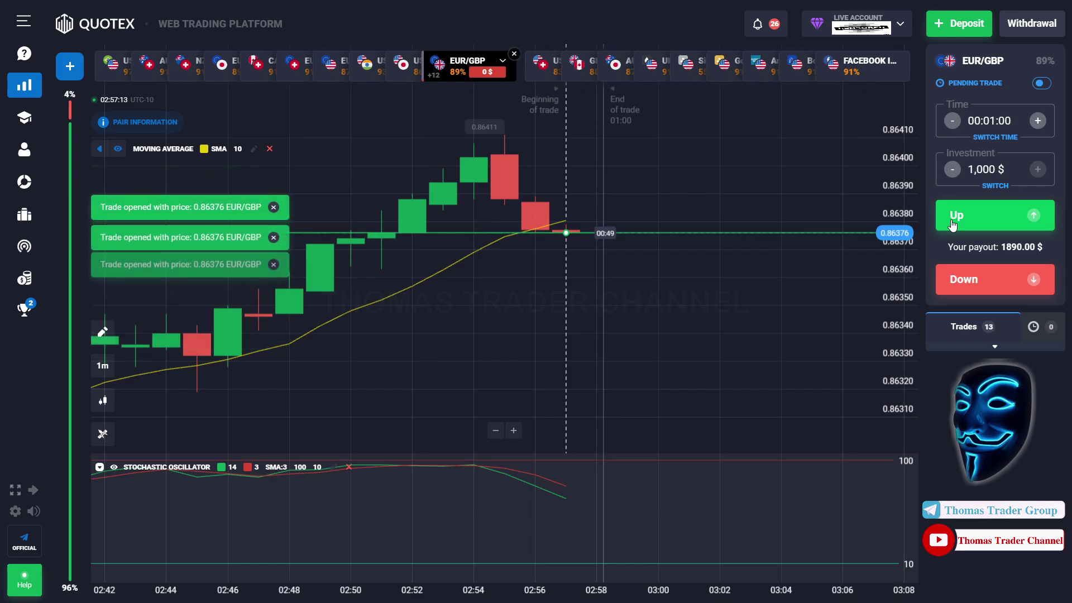
{"action": "left_click", "coordinate": [953, 224]}
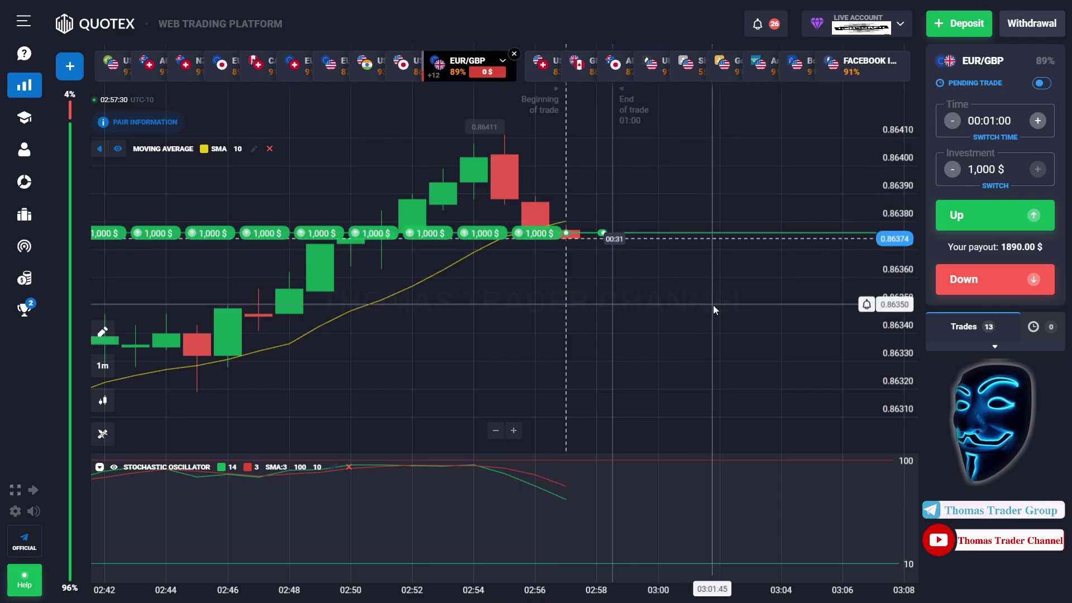
{"action": "scroll", "coordinate": [713, 305], "scroll_direction": "down", "scroll_amount": 2}
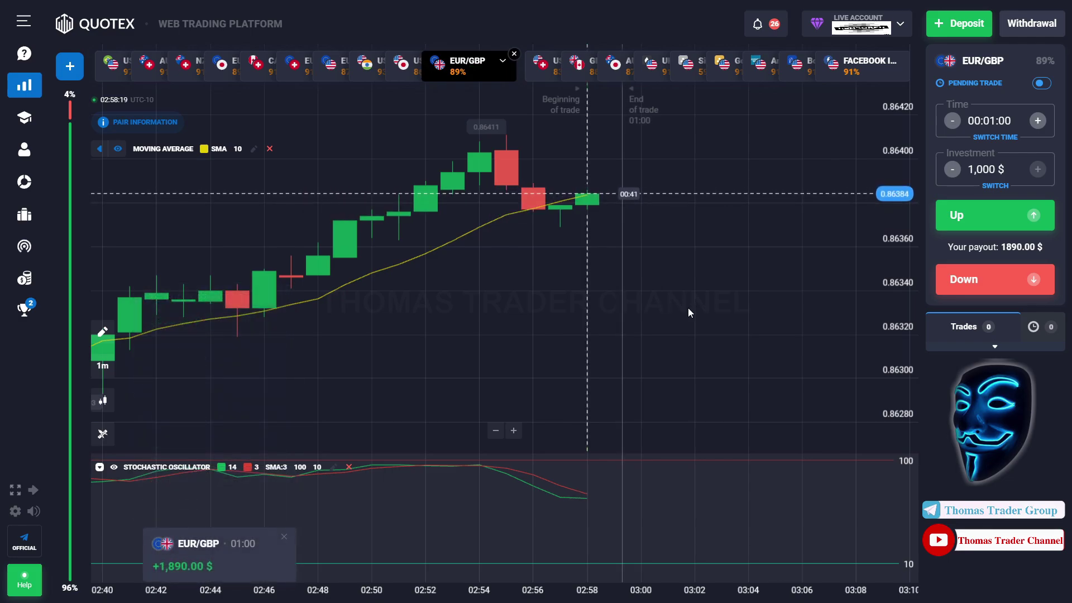
Step: Expand the trades list to show the closed EUR/GBP trades, each returning +1,890.00 $
{"action": "left_click", "coordinate": [952, 349]}
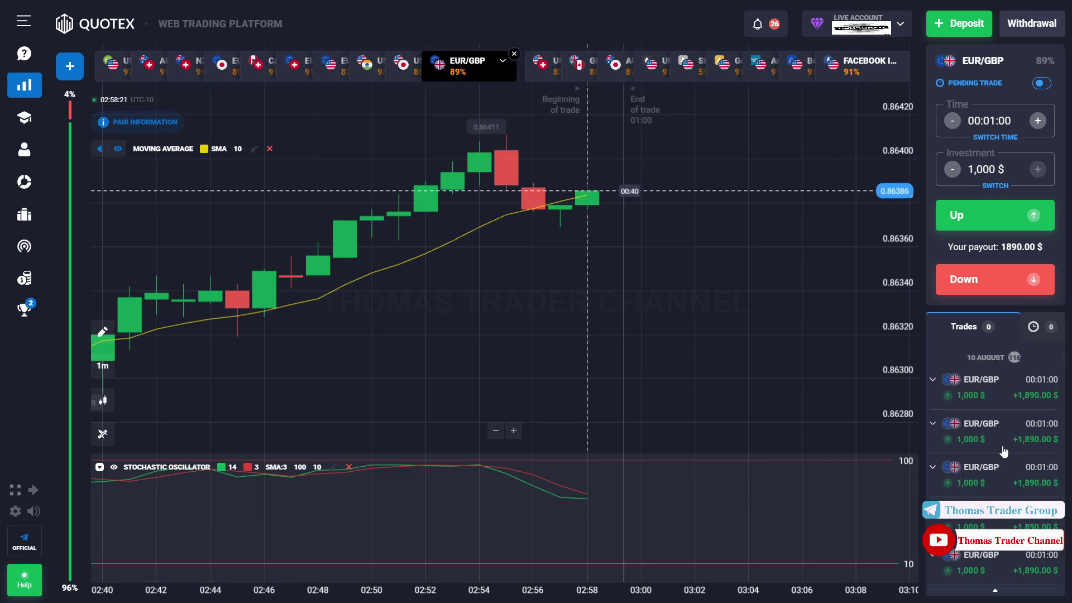